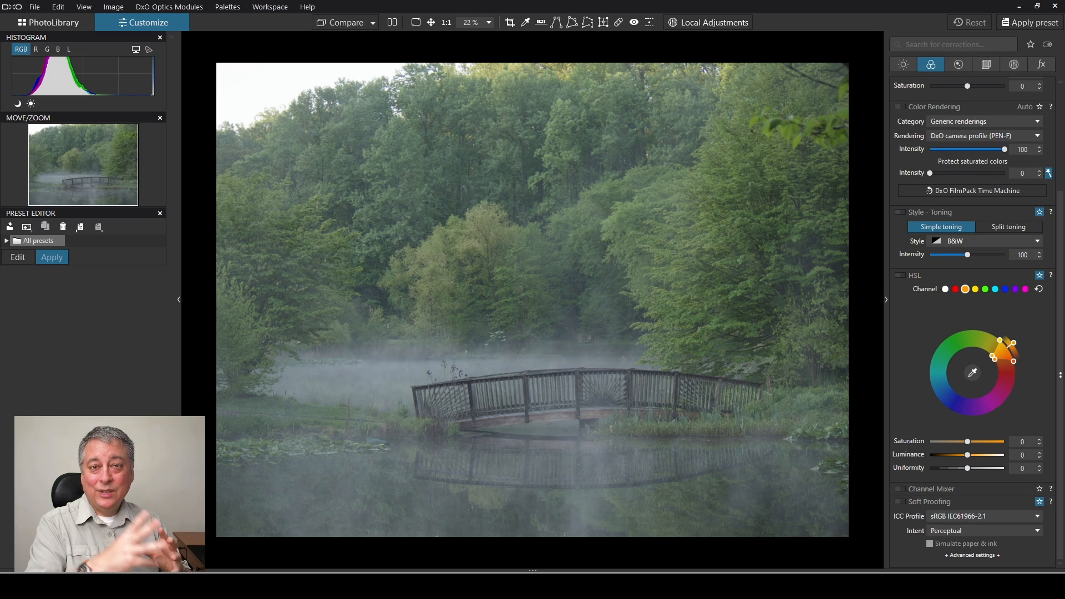
Apply the "2 - DxO Optical Corrections only" preset to the misty bridge photo.
key("alt")
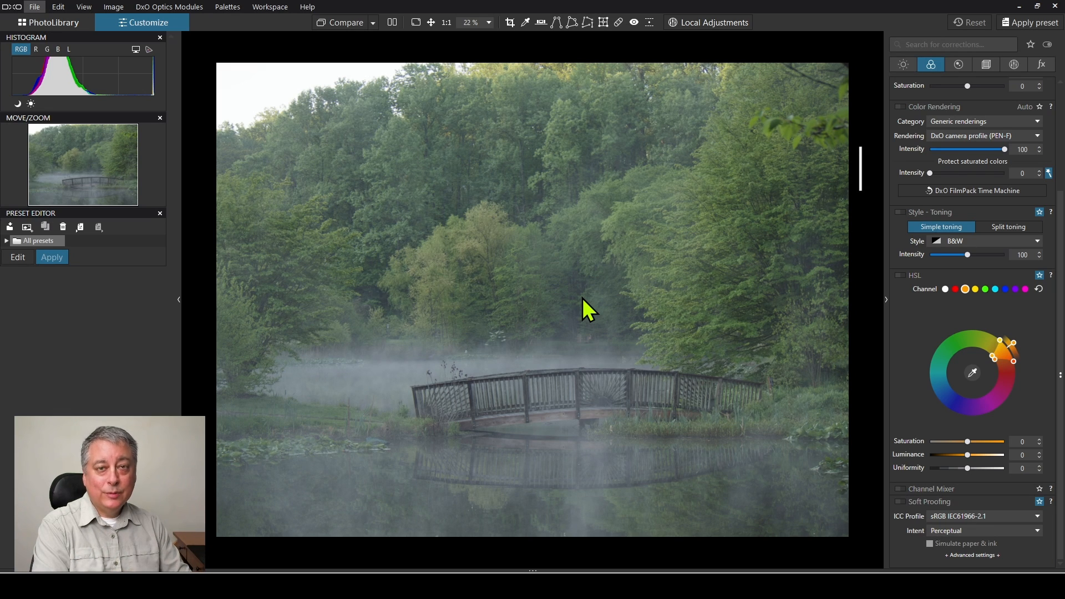
left_click(1022, 24)
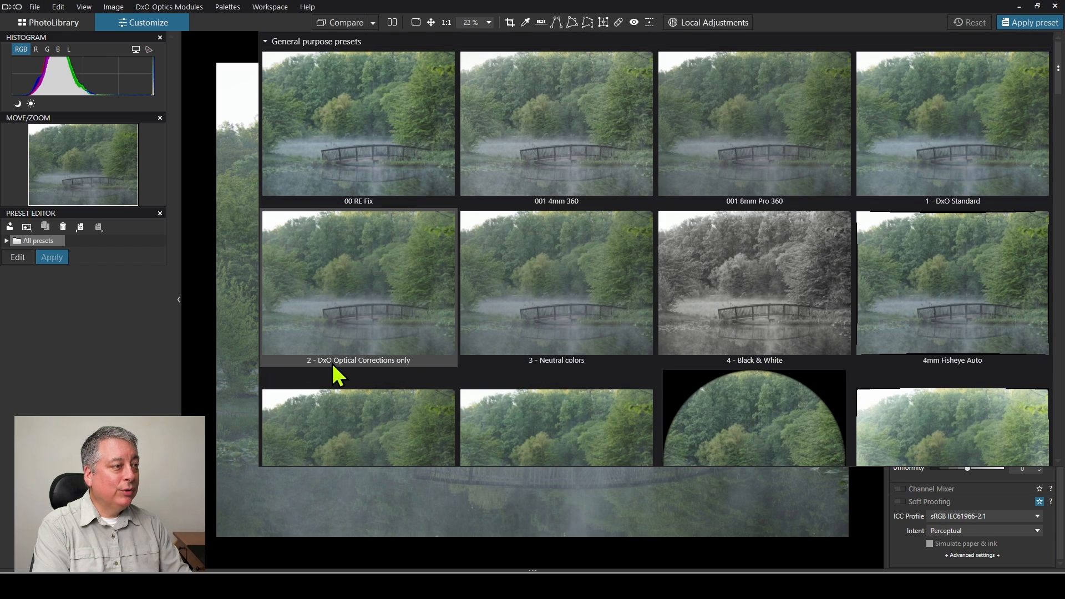
left_click(388, 294)
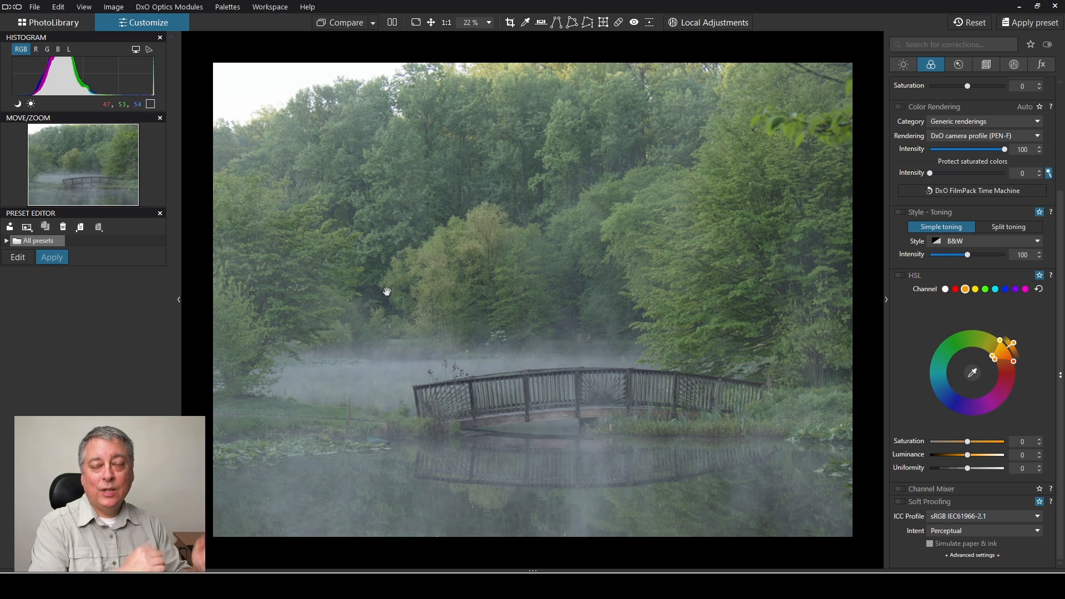
Enable denoising with the DeepPRIME XD method.
scroll(896, 229, "up", 3)
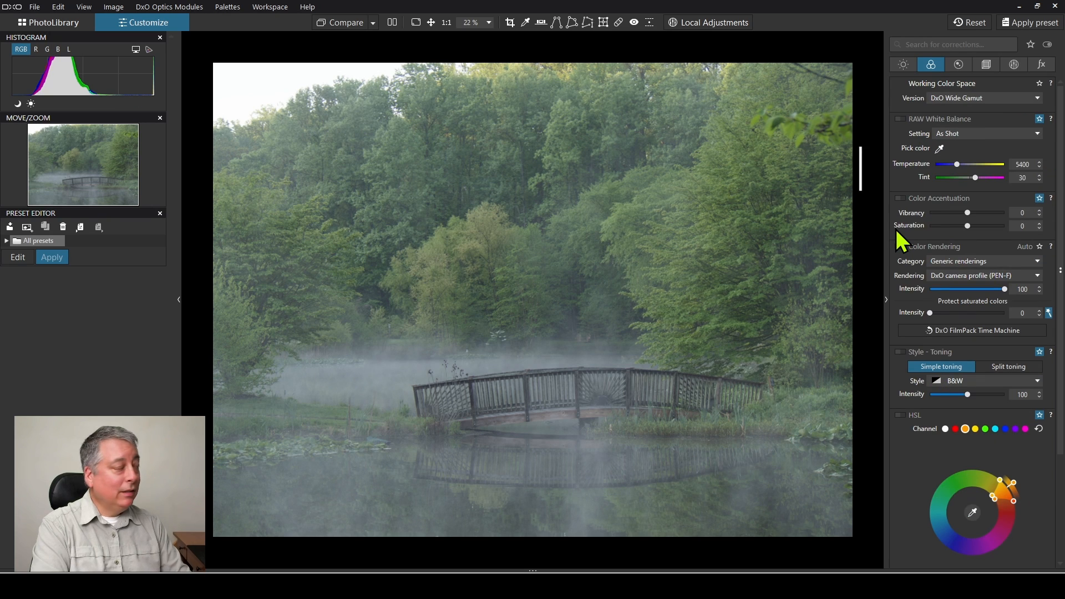
left_click(958, 65)
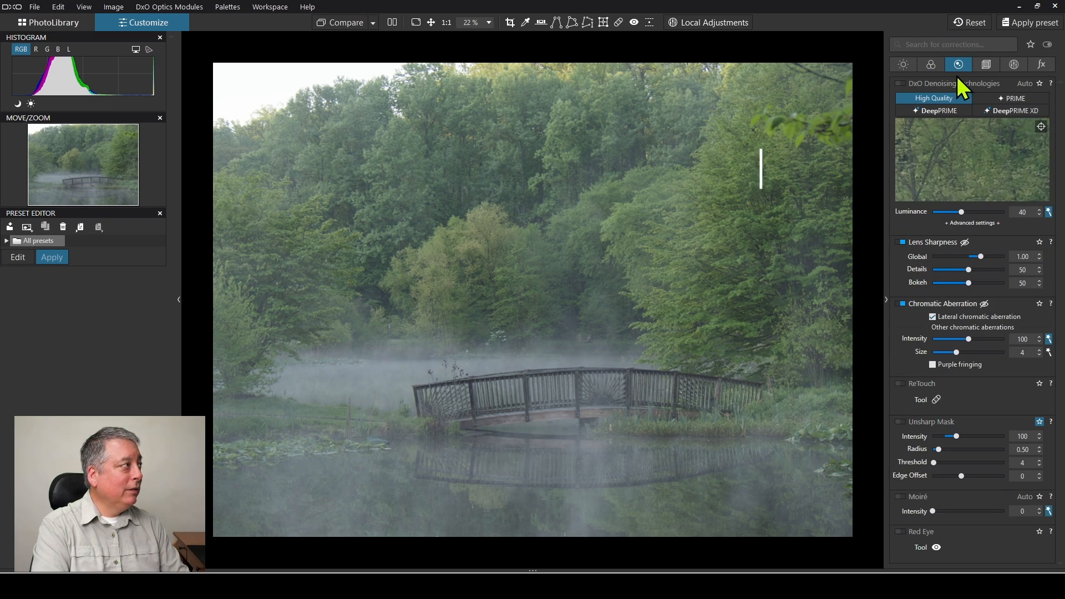
left_click(994, 112)
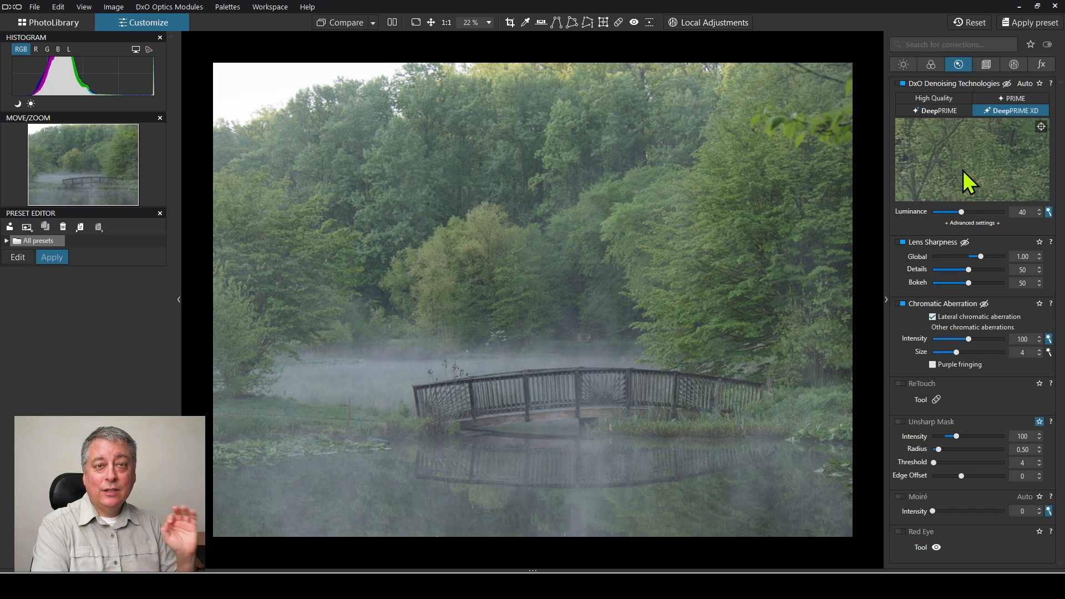
Crop the photo at its original aspect ratio to about 4702 × 3527 px, trimming mainly the sky and the left side.
left_click(931, 64)
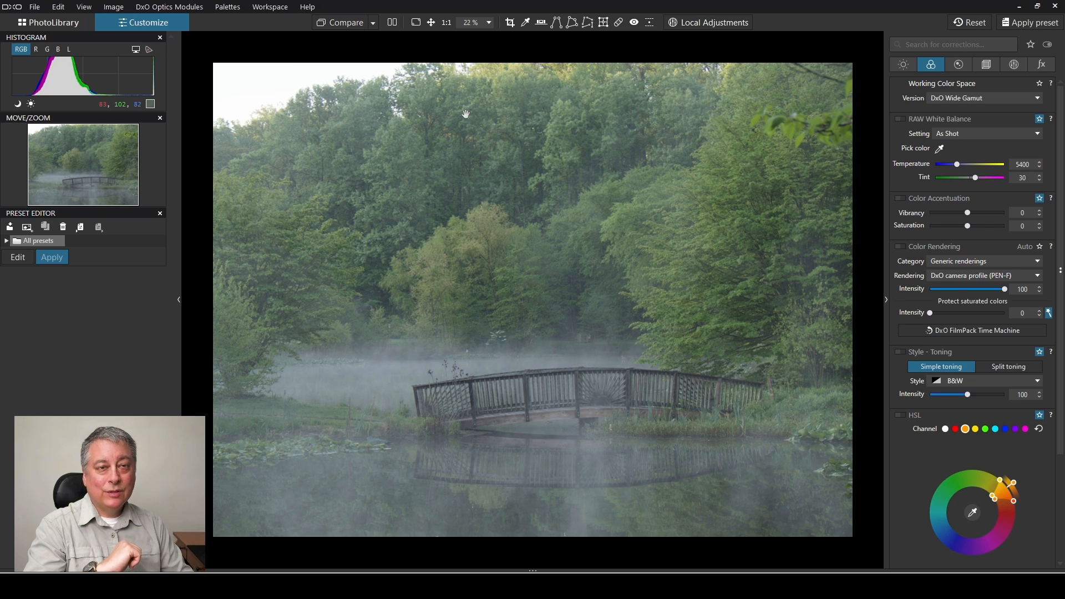
left_click(985, 65)
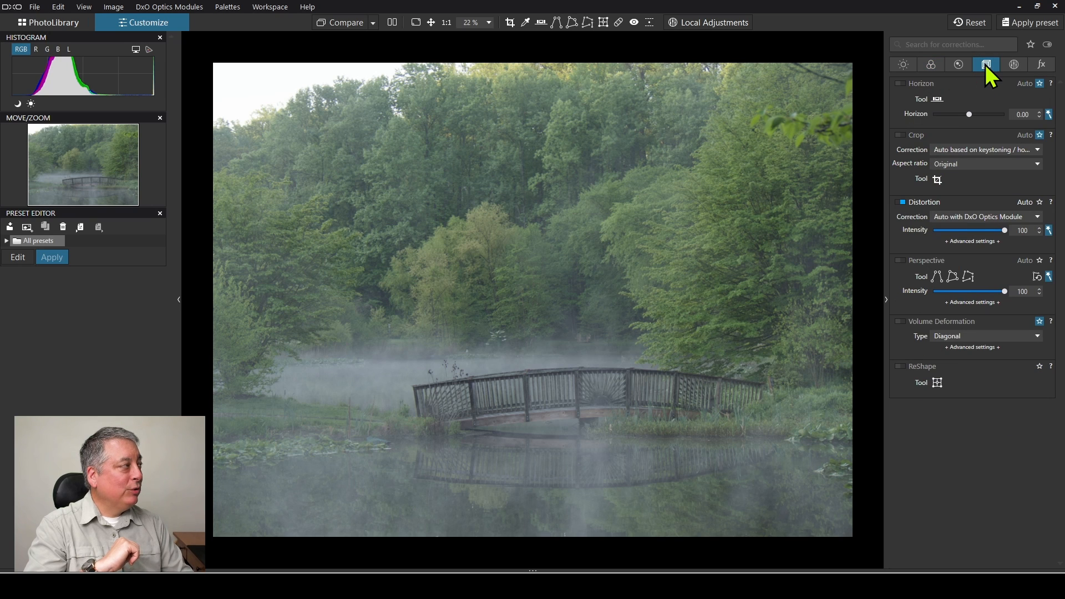
left_click(937, 179)
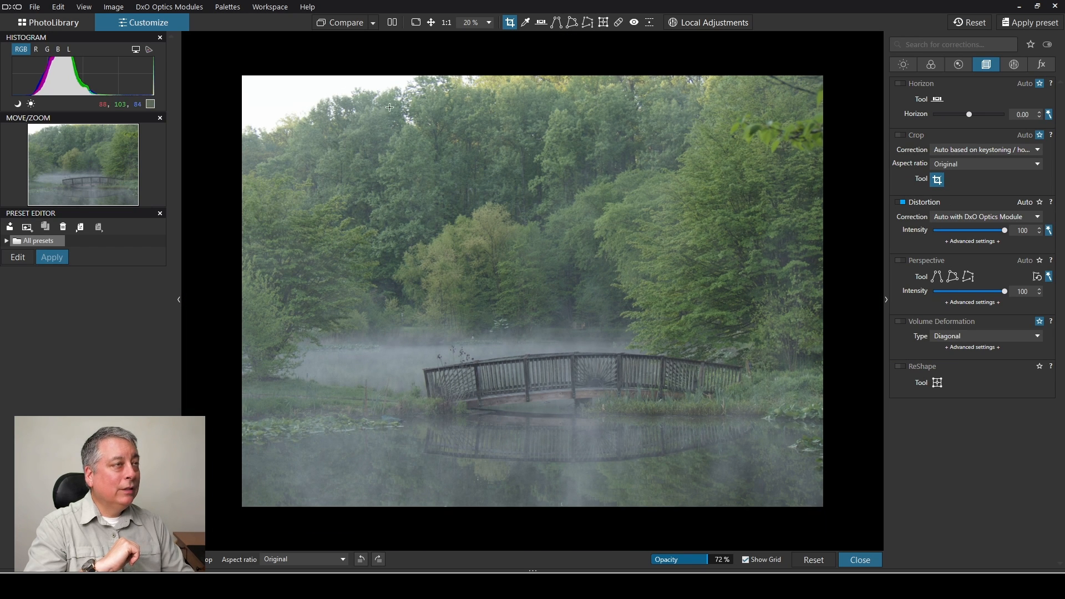
left_click_drag(241, 111, 808, 299)
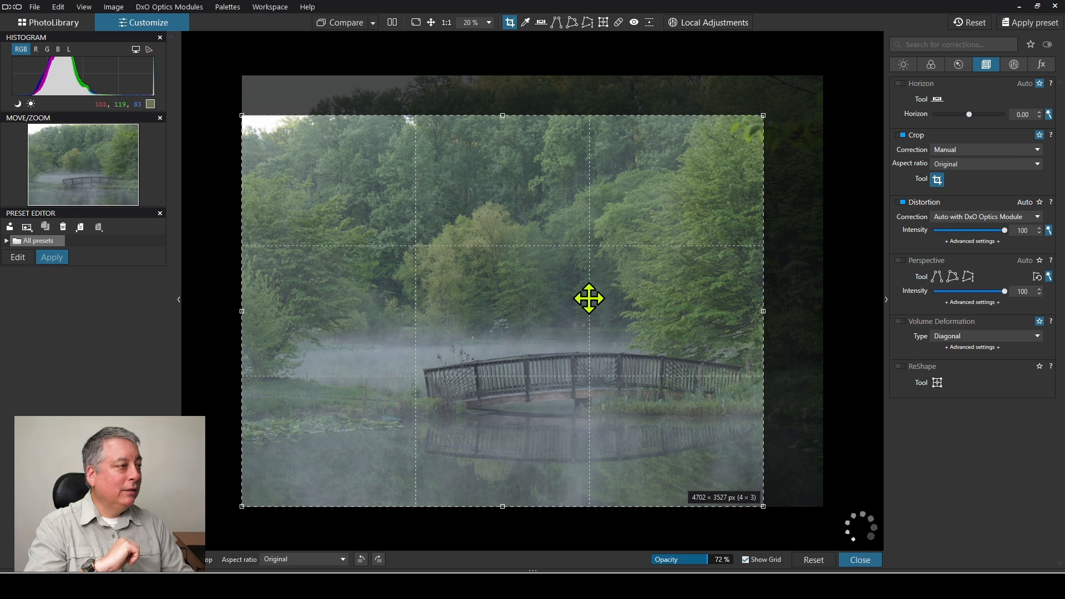
left_click_drag(588, 297, 643, 304)
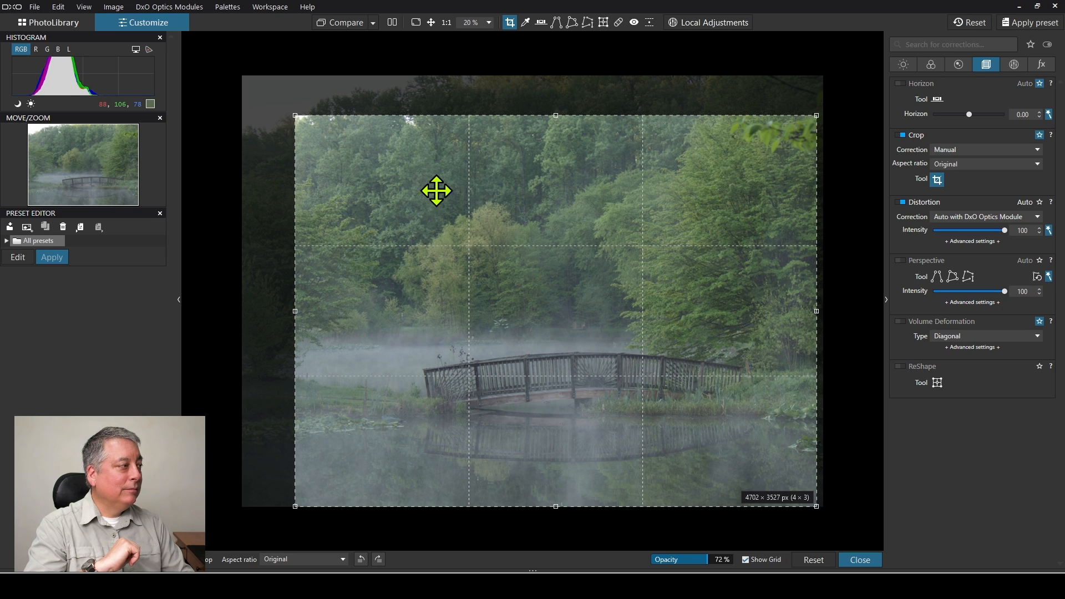
key("Return")
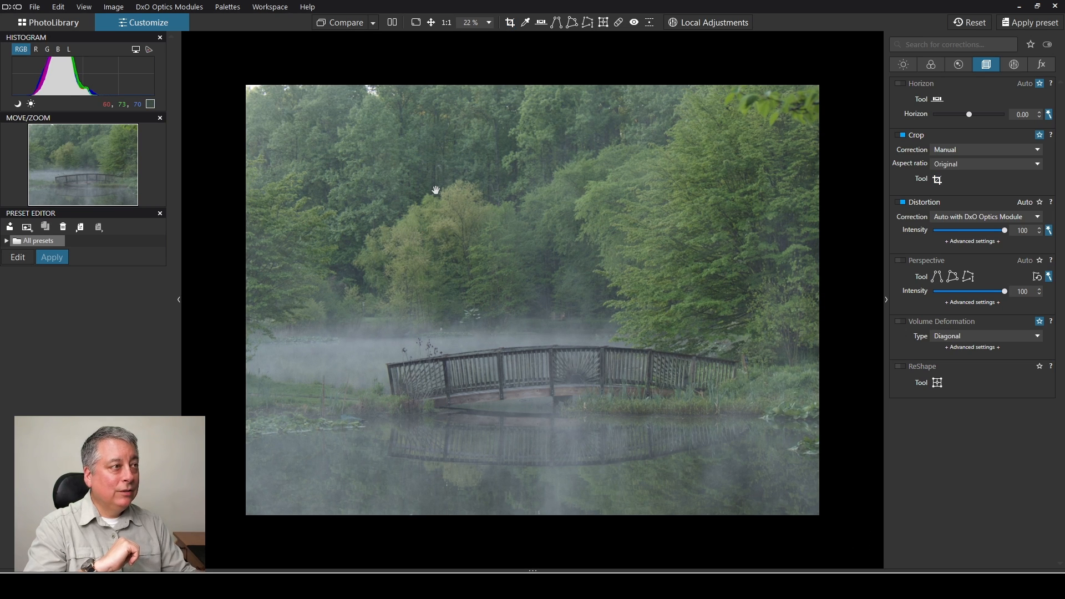
Set the RAW white balance to Shade, and neutralize it by sampling the mist just left of the bridge.
scroll(494, 287, "up", 1)
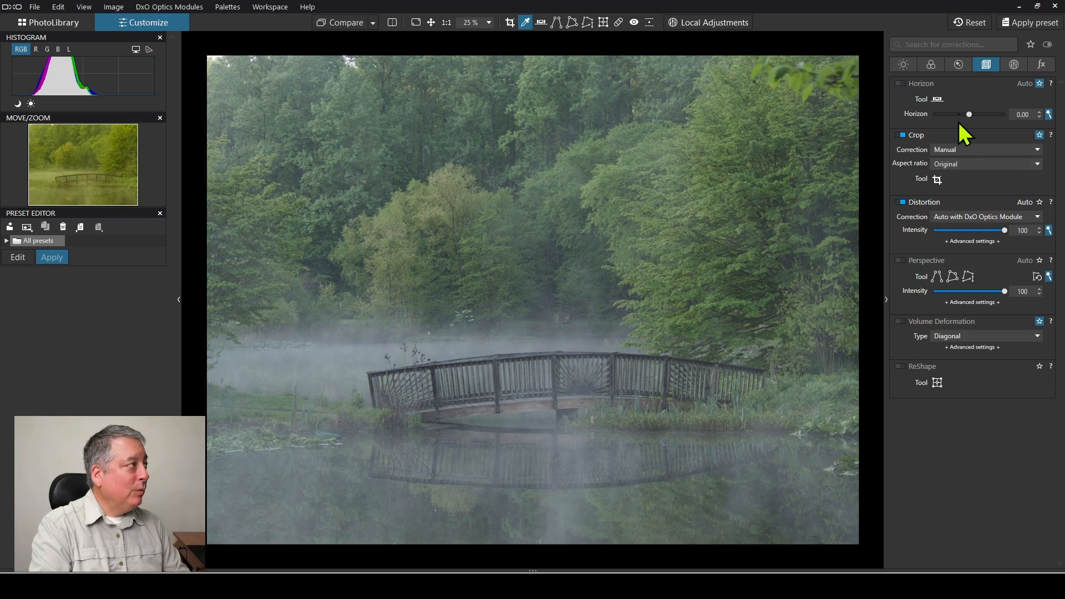
left_click(932, 66)
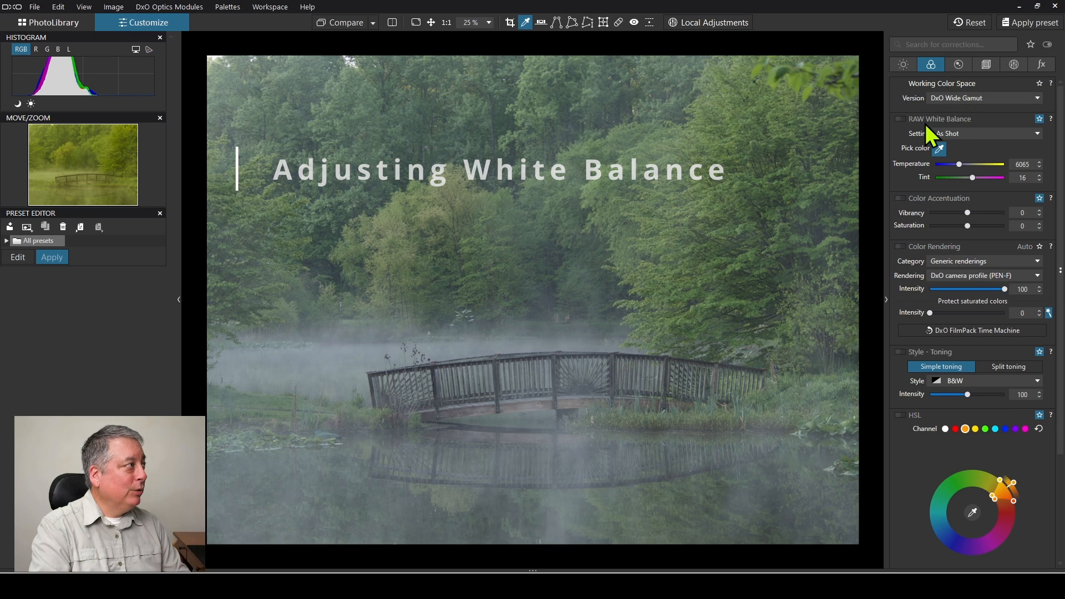
left_click(970, 138)
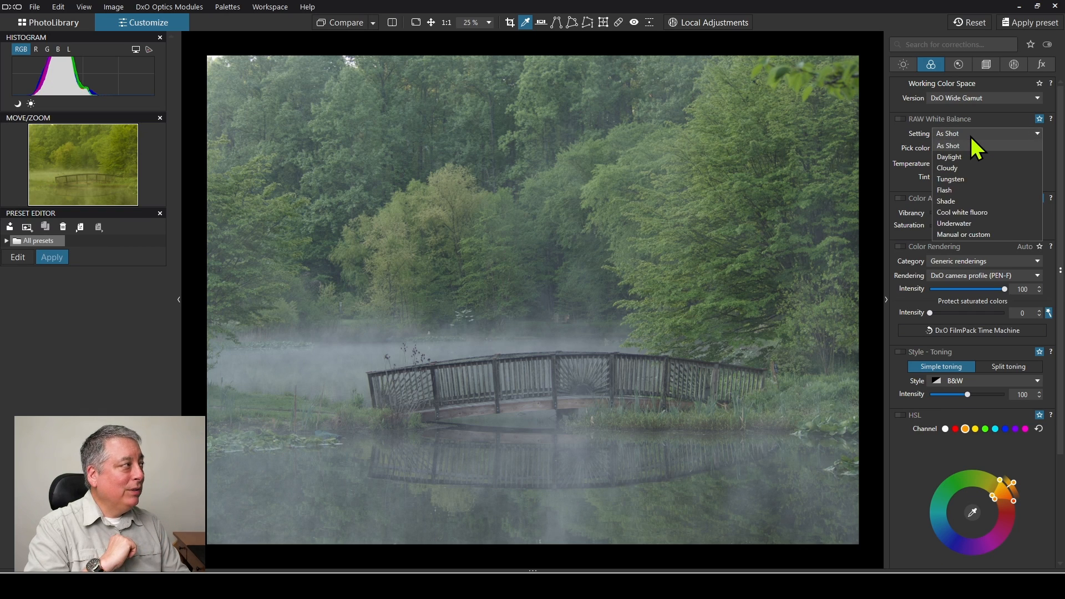
left_click(961, 201)
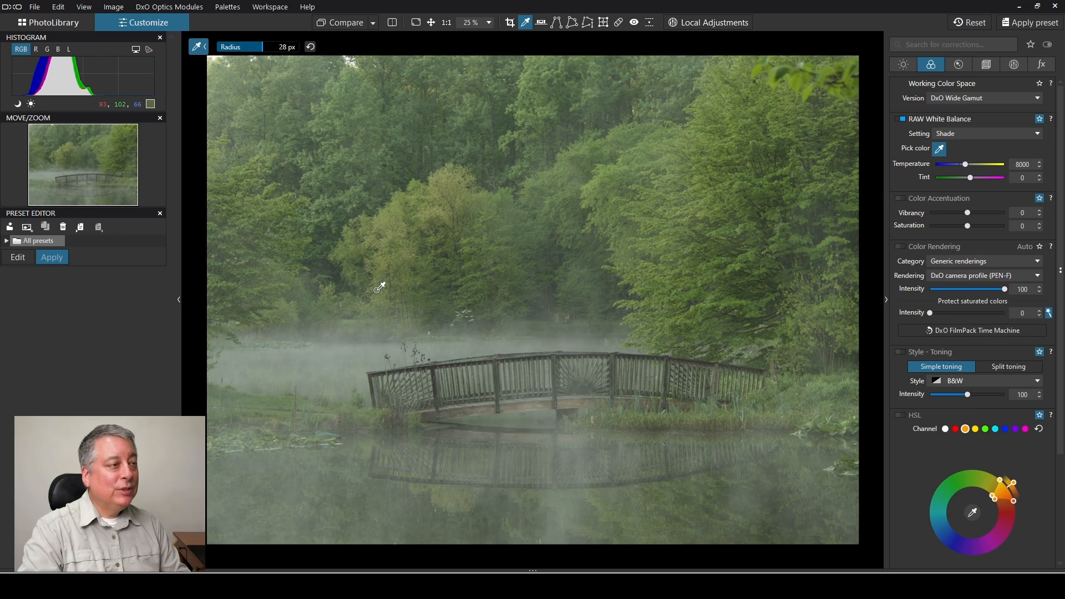
left_click(351, 347)
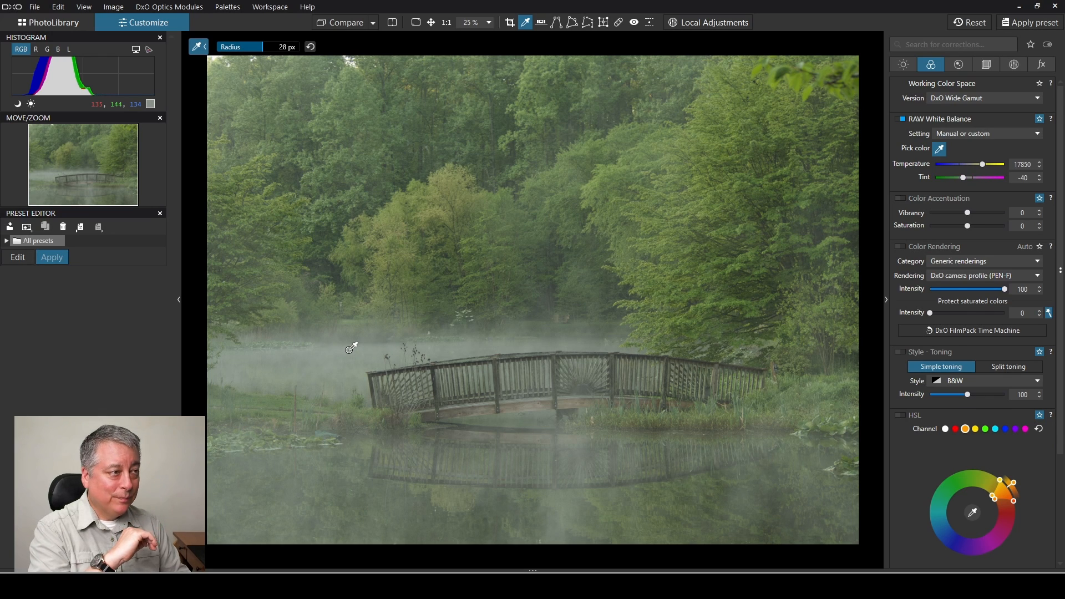
left_click(351, 347)
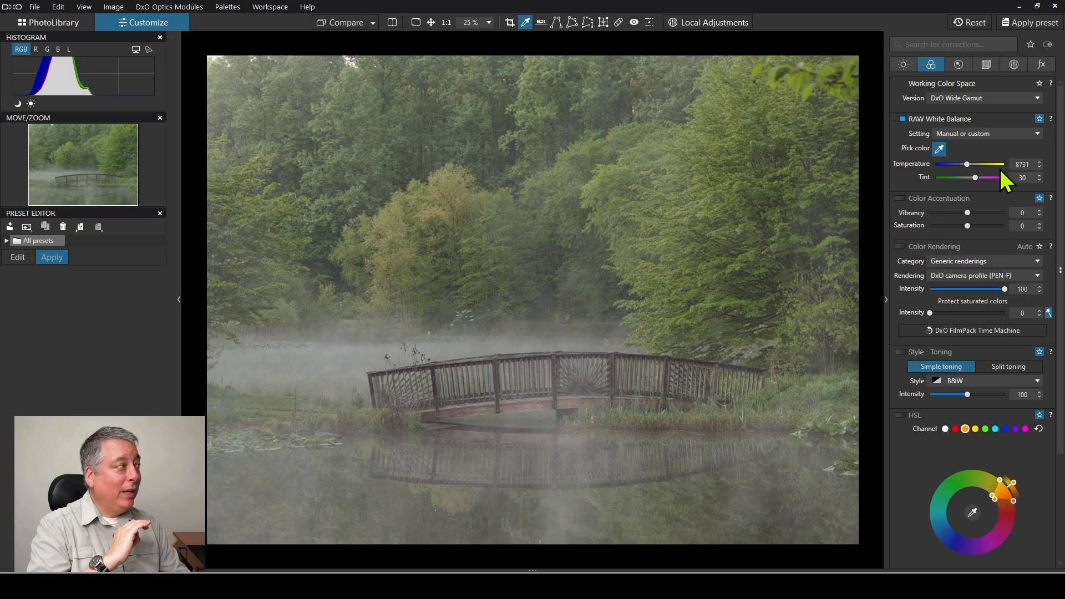
Try a RAW white balance temperature of about 15294 with the tint at 69 and at -21.
left_click_drag(969, 165, 980, 165)
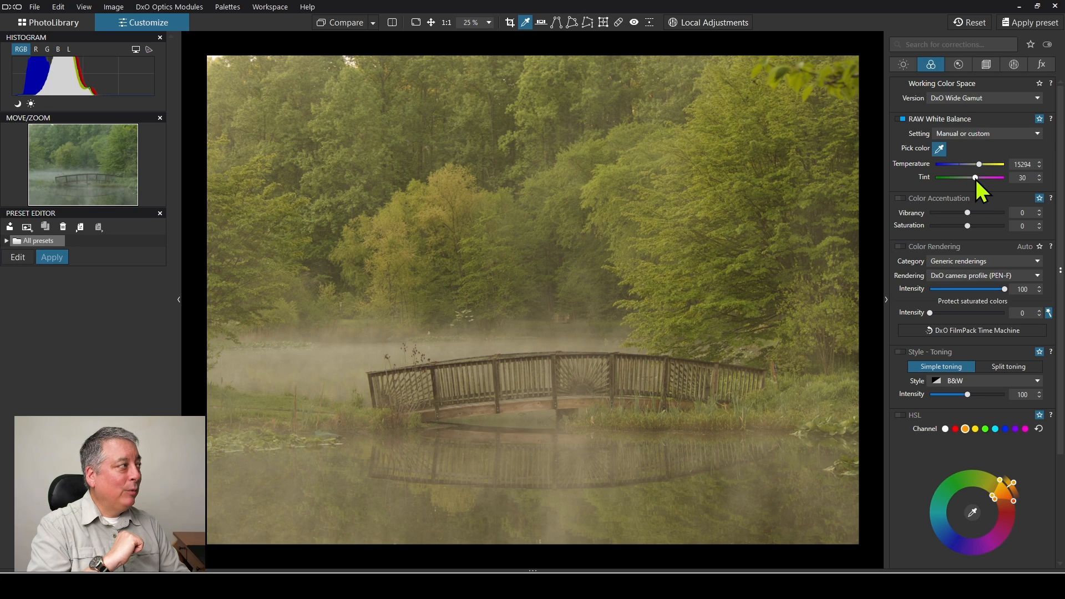
left_click_drag(976, 179, 983, 178)
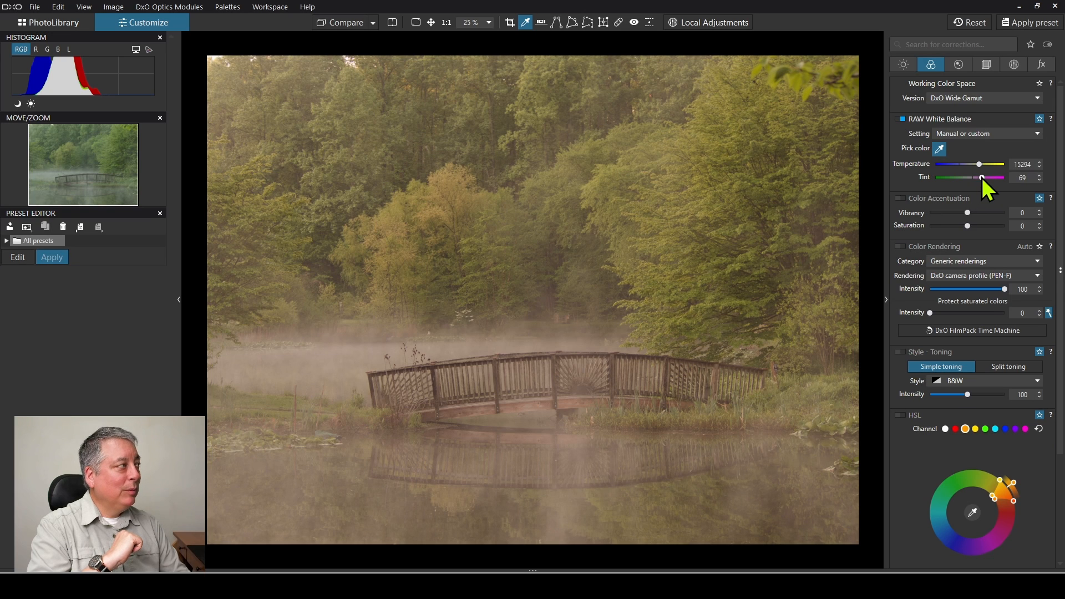
left_click_drag(981, 178, 967, 181)
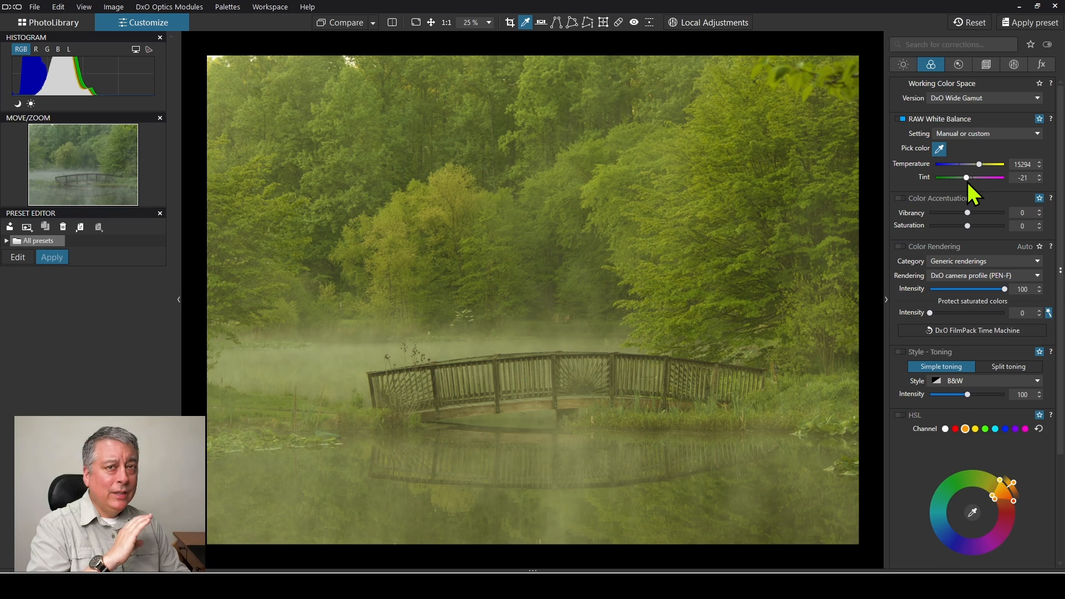
Resample the white balance from the mist left of the bridge and close the color picker.
left_click(939, 150)
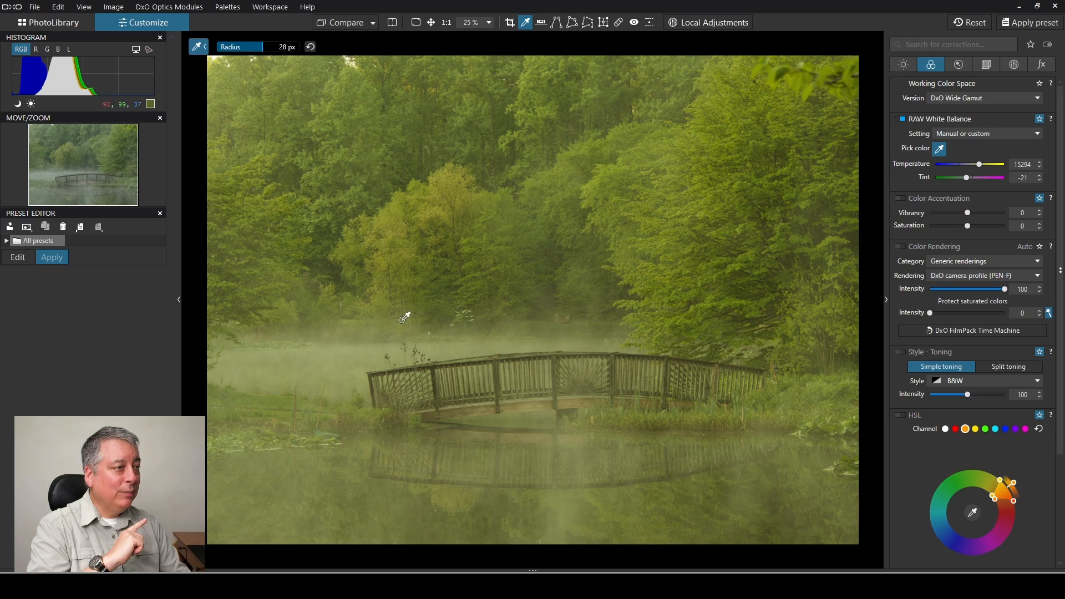
left_click(350, 346)
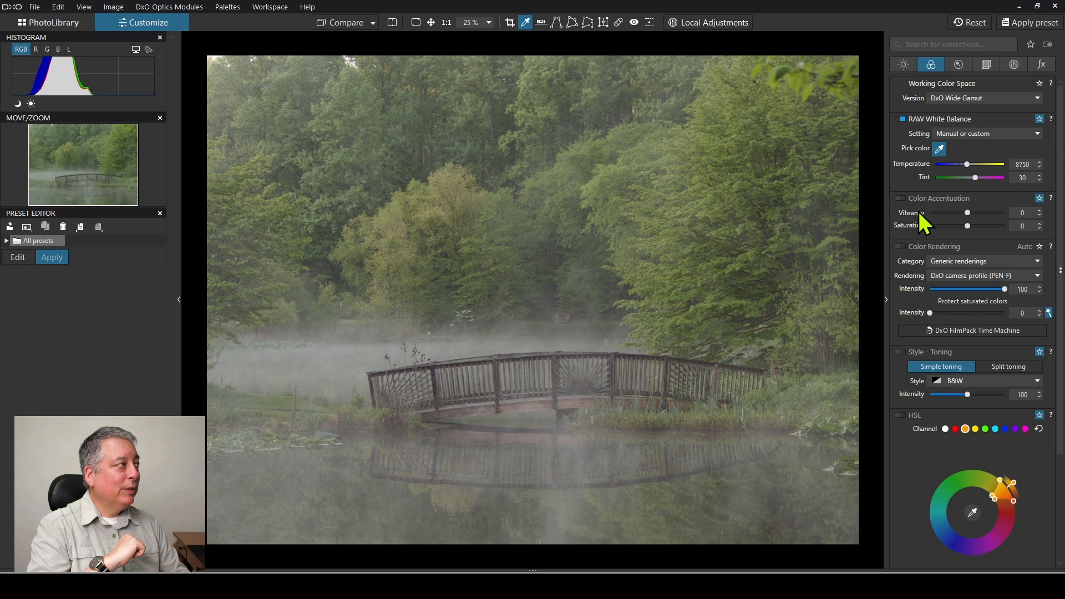
left_click(940, 150)
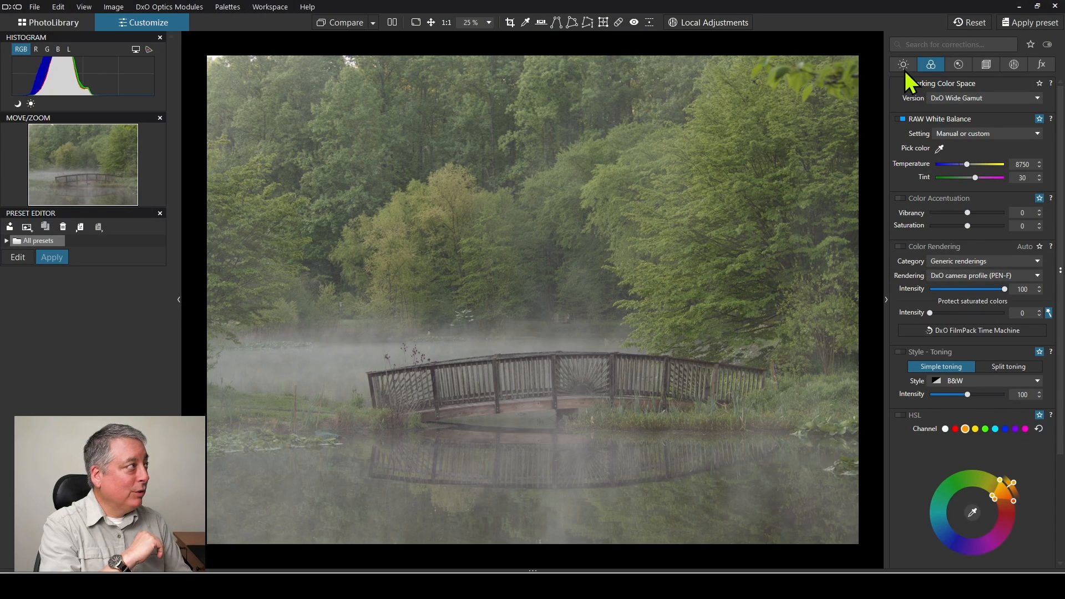
Adjust Selective Tone to Blacks -39, Shadows 11, Midtones 26 and Highlights 60.
left_click(903, 67)
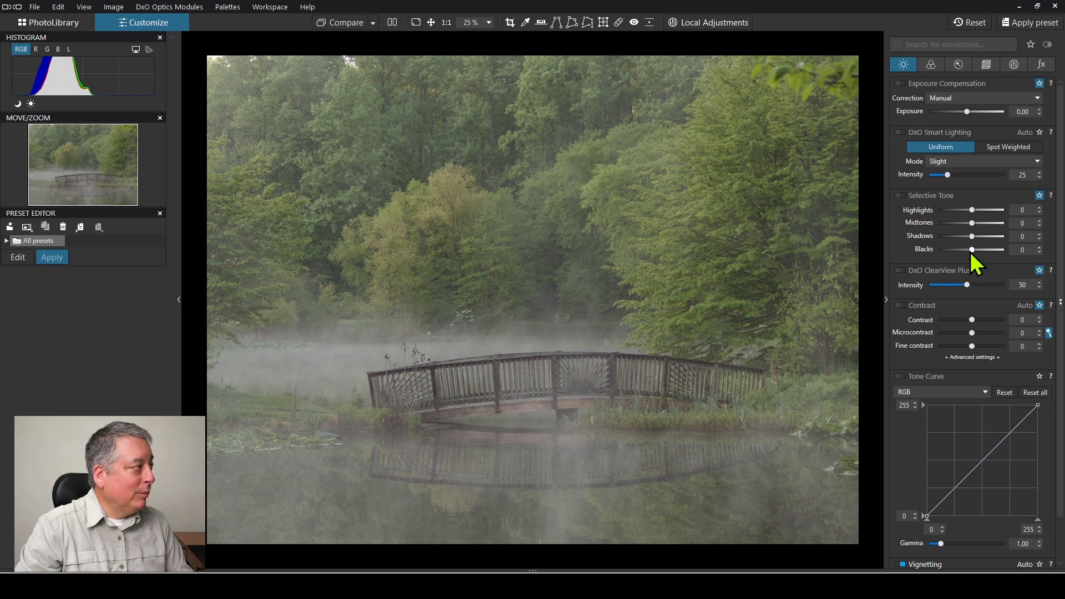
left_click_drag(971, 250, 960, 254)
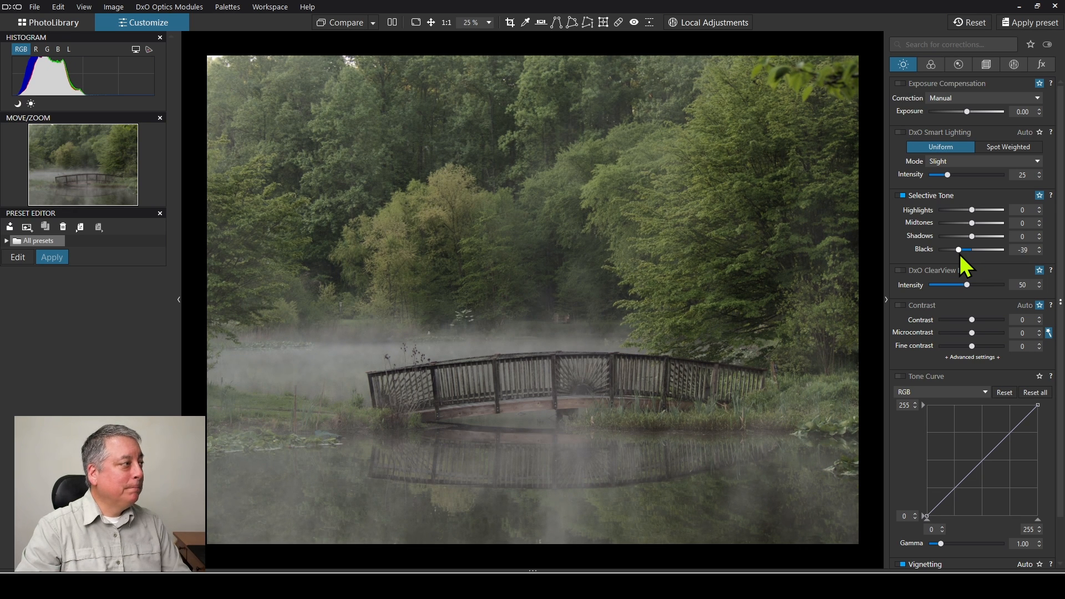
left_click_drag(971, 237, 980, 223)
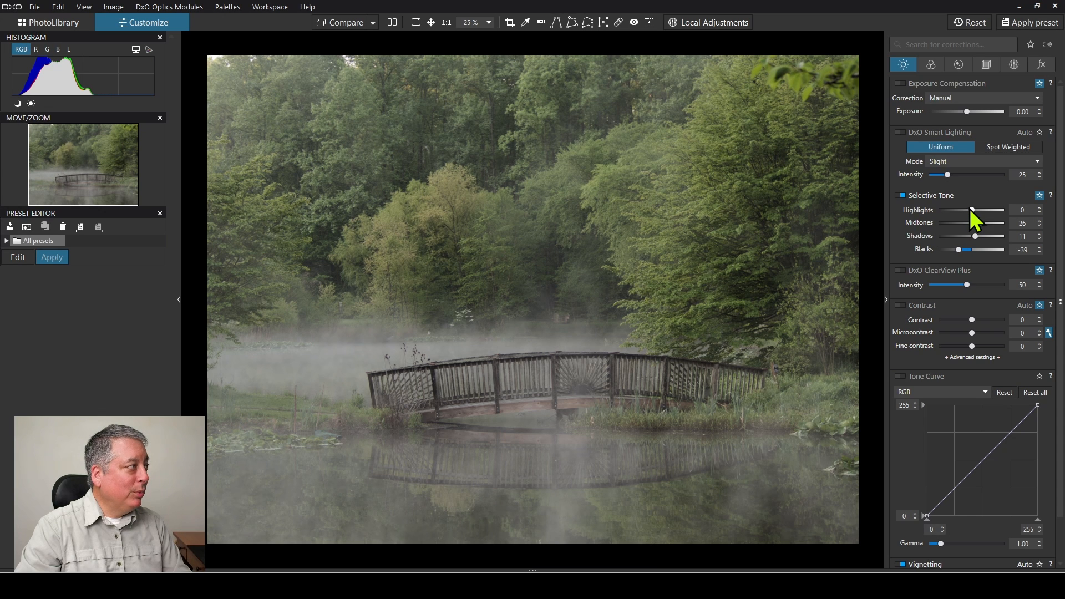
left_click_drag(970, 209, 992, 207)
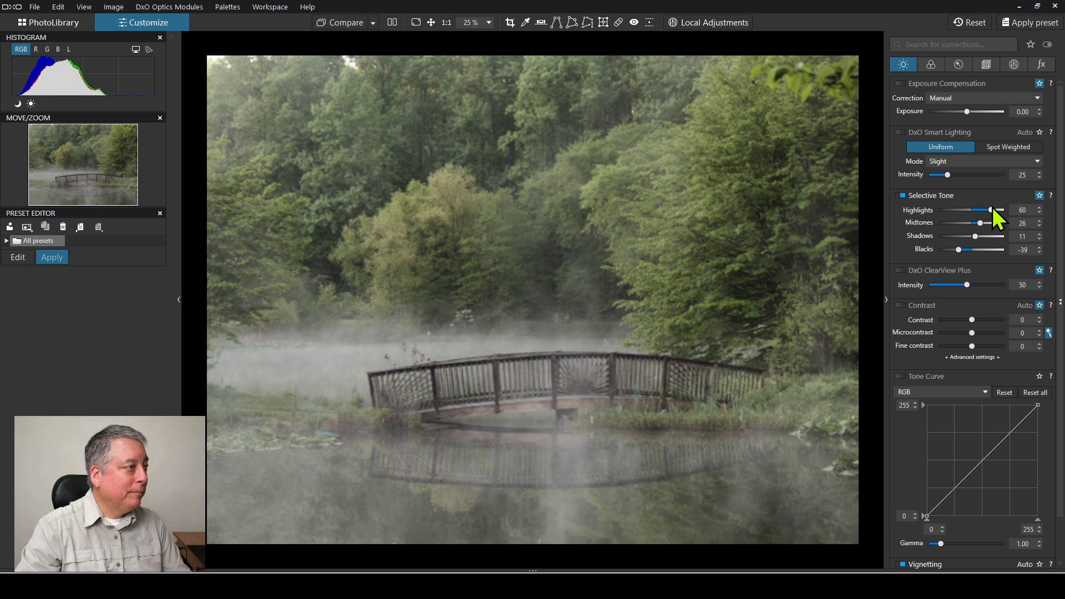
Refine Selective Tone by setting Blacks to -55, Shadows to 19 and Midtones to 56.
left_click_drag(958, 251, 958, 251)
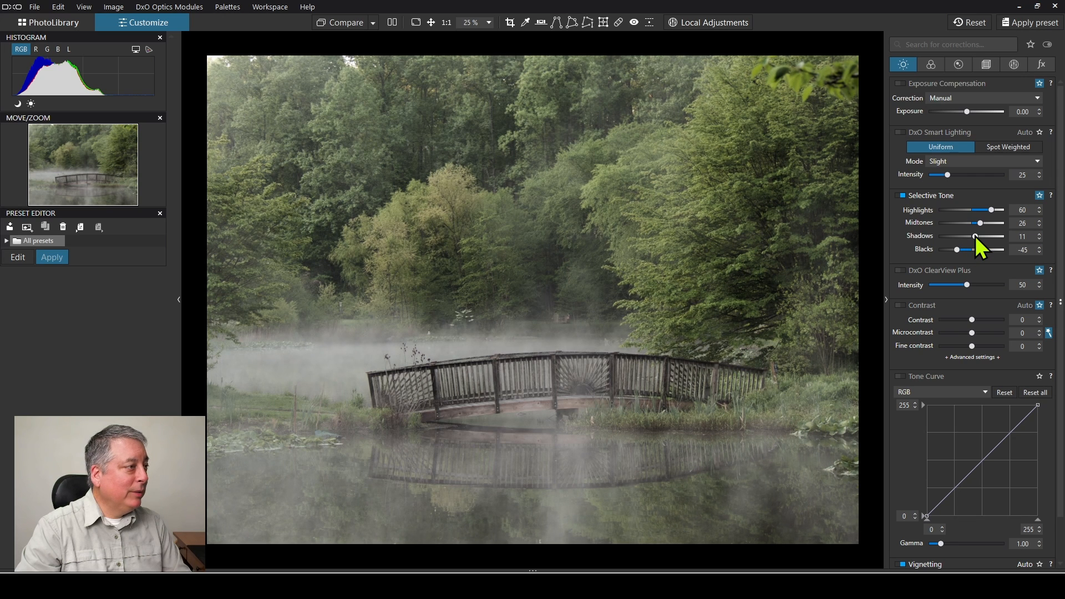
left_click_drag(975, 235, 978, 235)
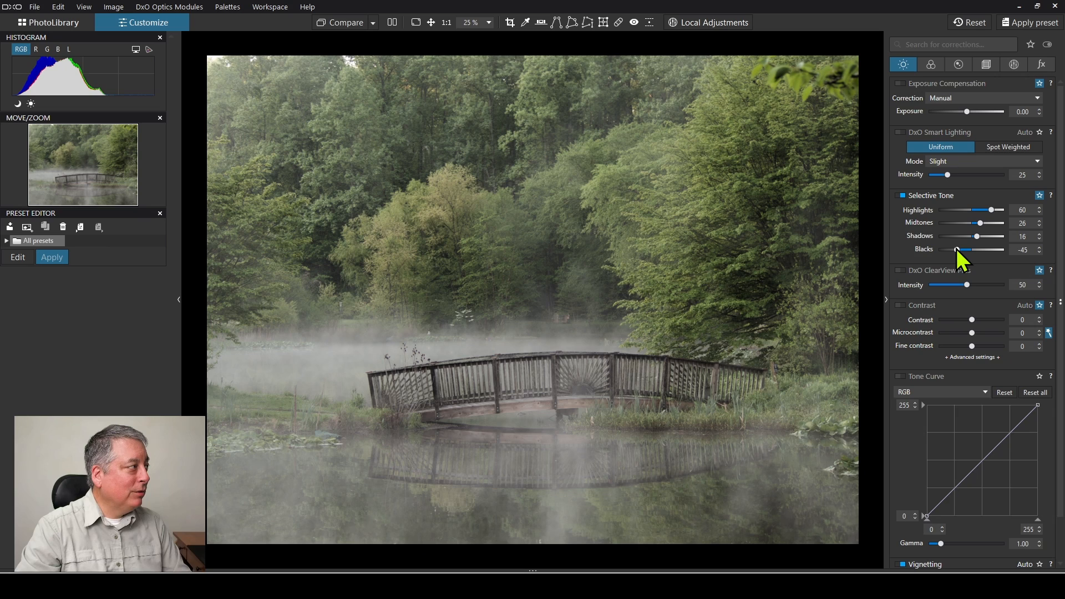
left_click_drag(956, 249, 954, 251)
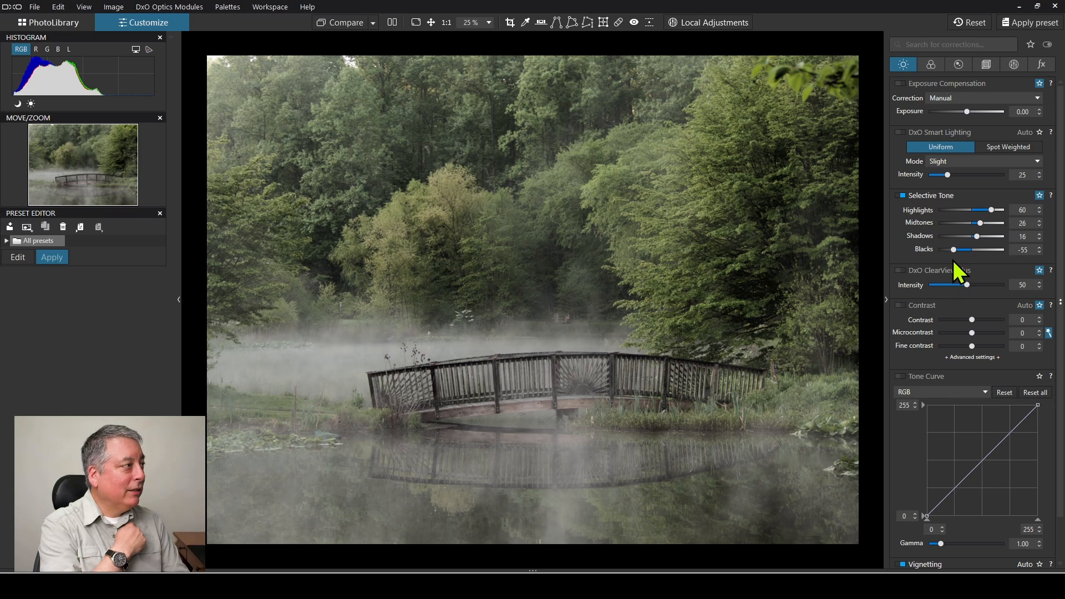
mouse_move(980, 223)
left_mouse_down()
mouse_move(990, 223)
mouse_move(978, 237)
left_mouse_up()
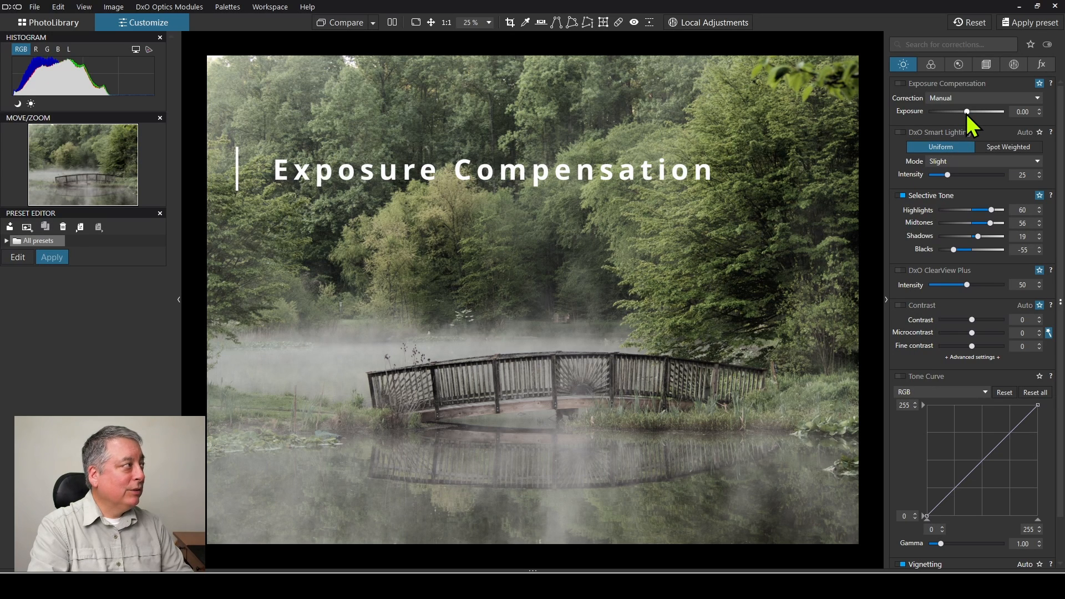
Try exposure compensation at 0.20 and -0.20, and return it to 0.00.
left_click_drag(967, 111, 969, 111)
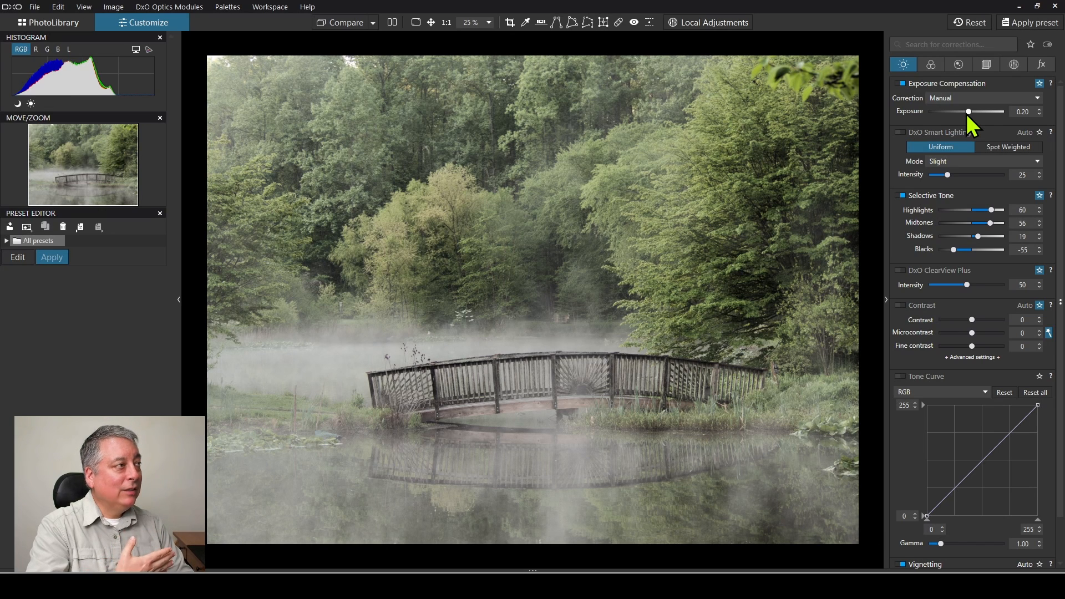
left_click_drag(967, 112, 965, 114)
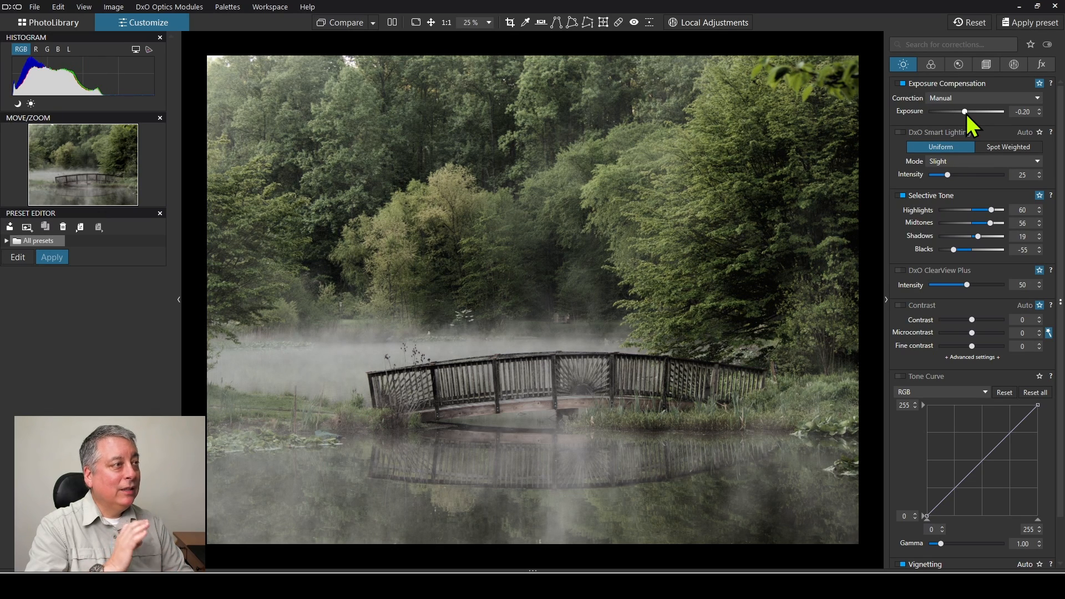
scroll(966, 114, "up", 2)
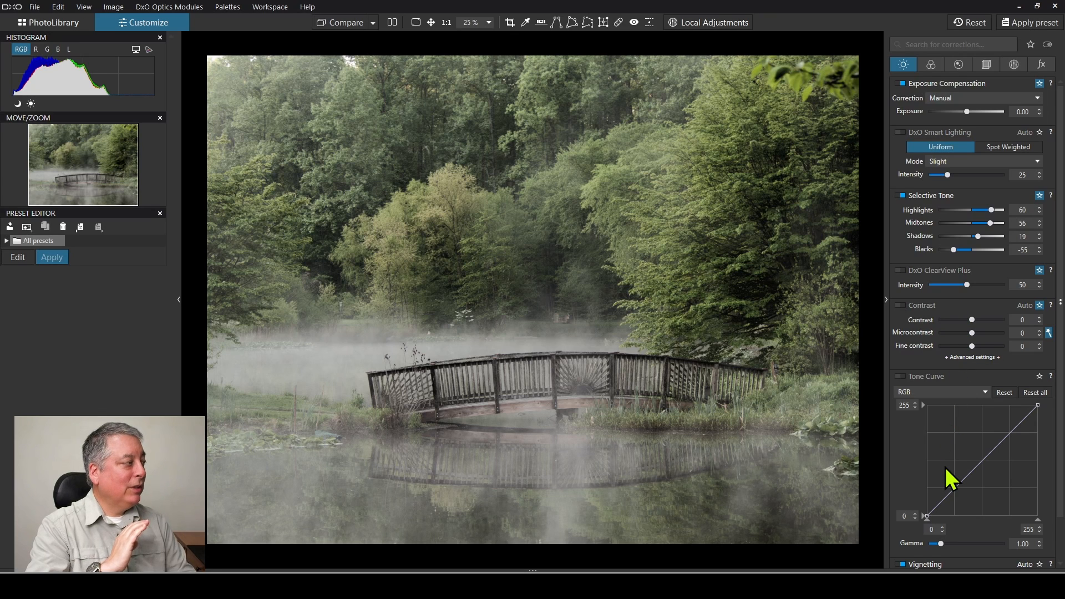
Try DxO ClearView Plus at intensity 50 on the misty scene and turn it off again.
left_click(902, 270)
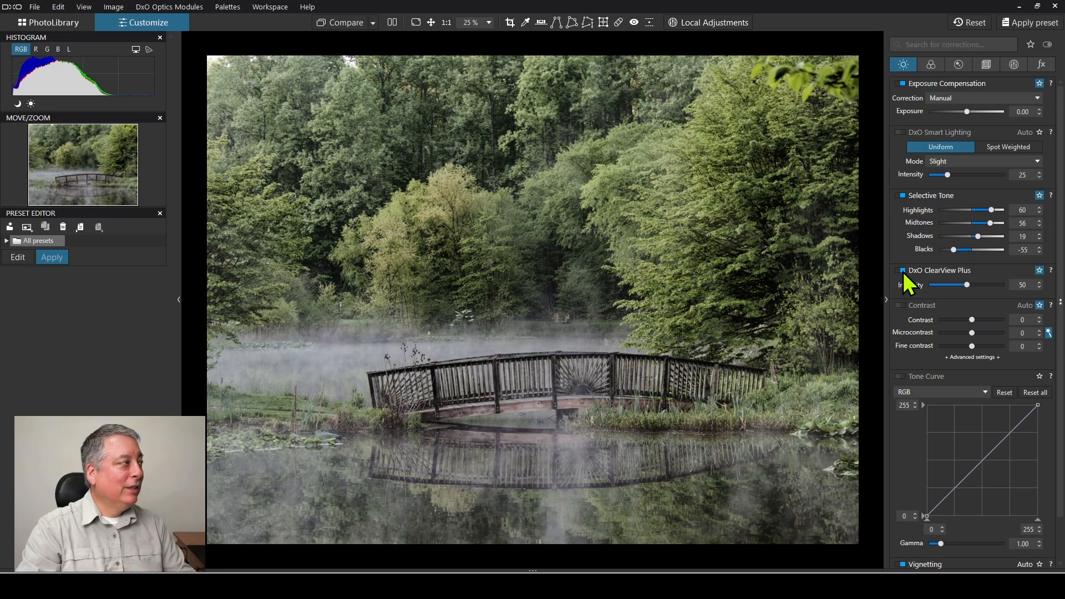
left_click(903, 270)
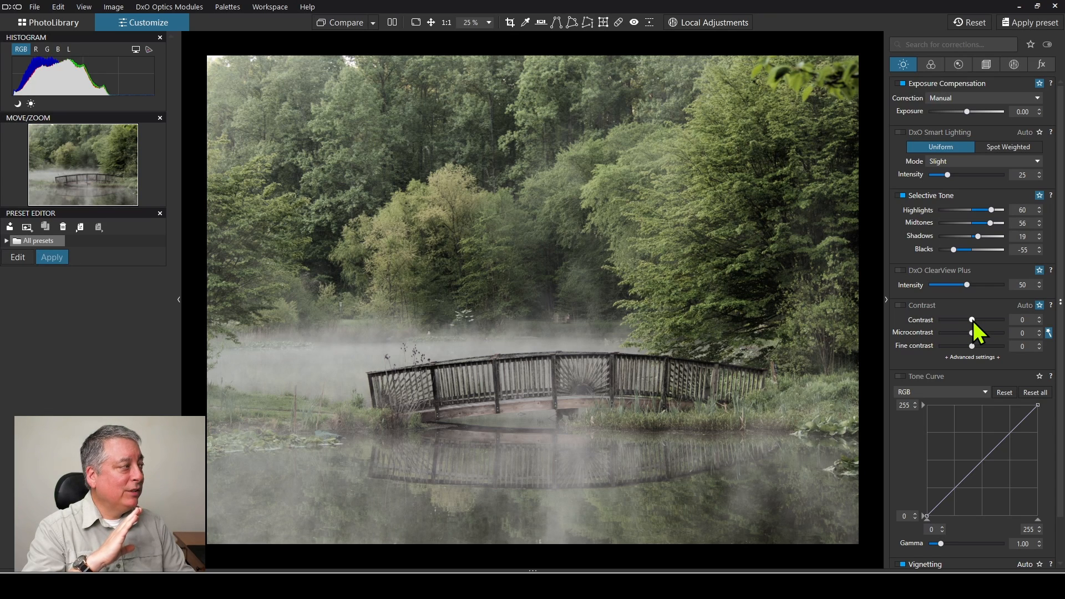
Enable the Contrast correction with Microcontrast at 16, trying Contrast at 10 and -10 before returning it to 0.
scroll(973, 321, "up", 1)
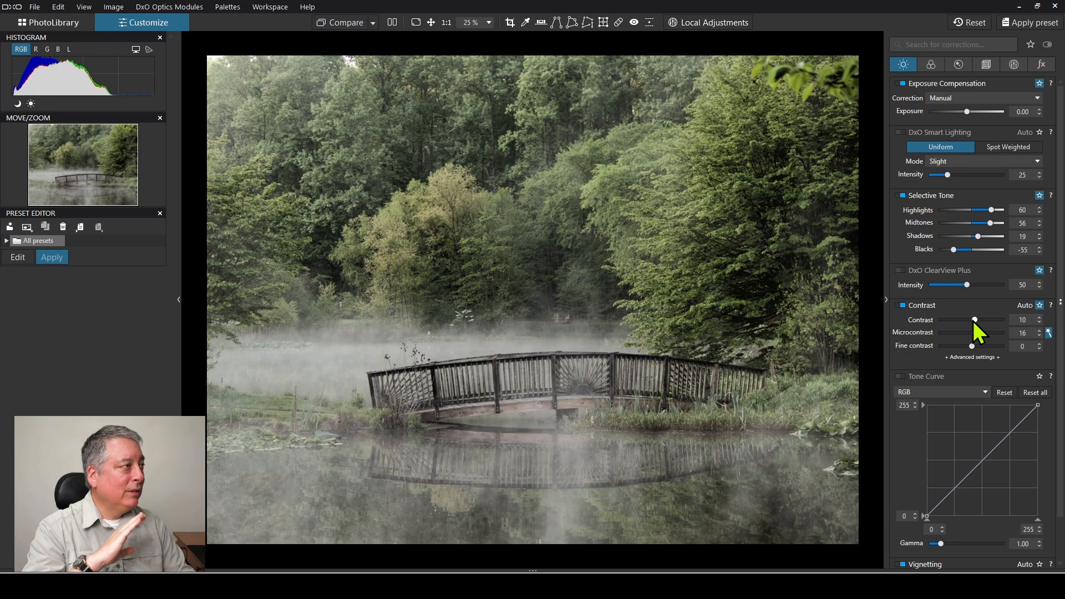
scroll(973, 321, "down", 1)
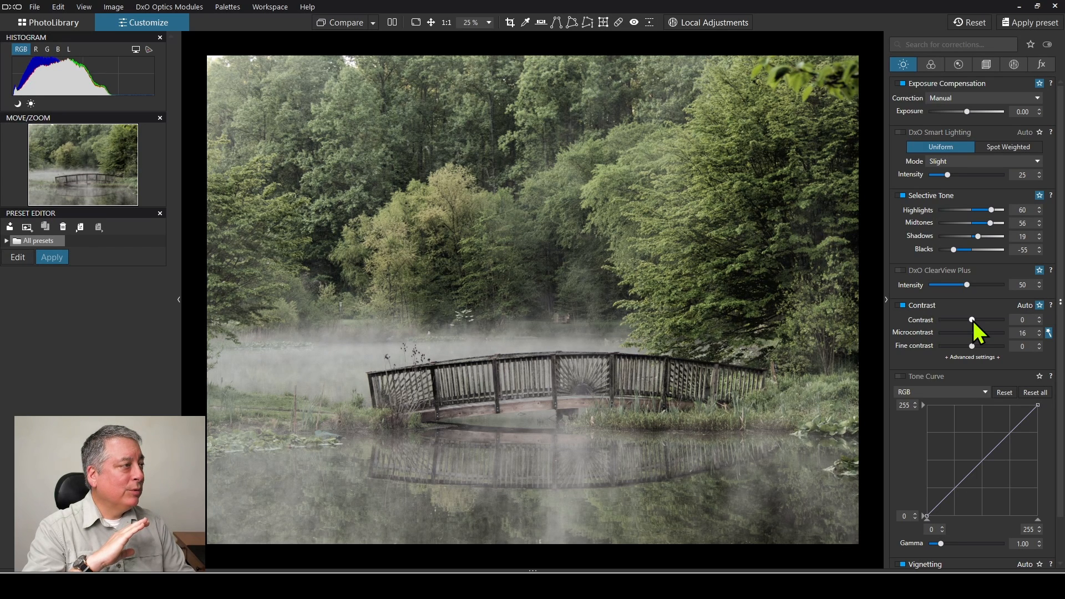
scroll(972, 321, "down", 1)
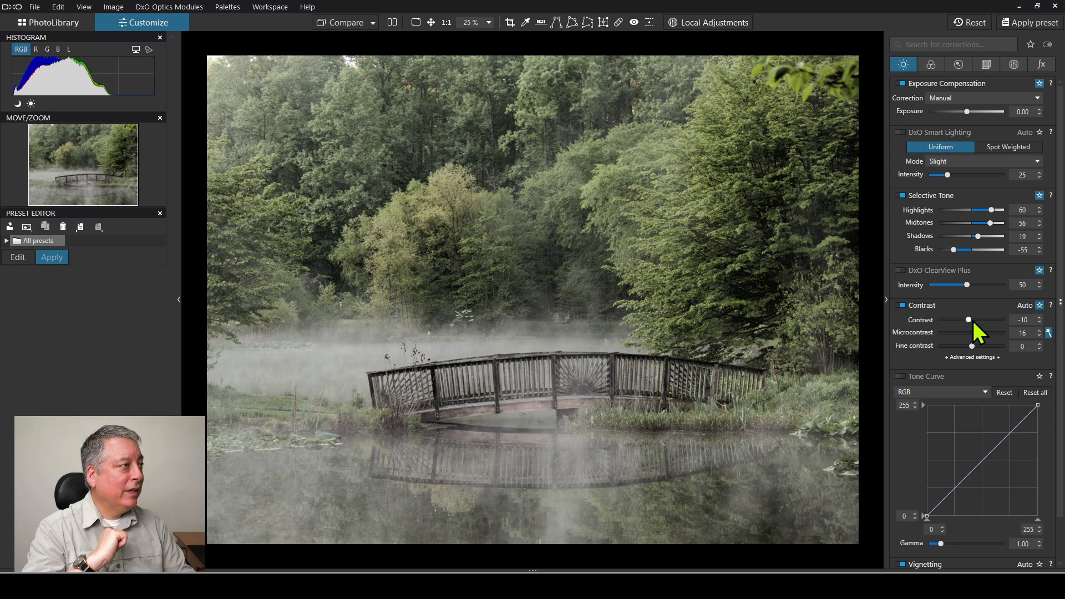
scroll(973, 321, "up", 1)
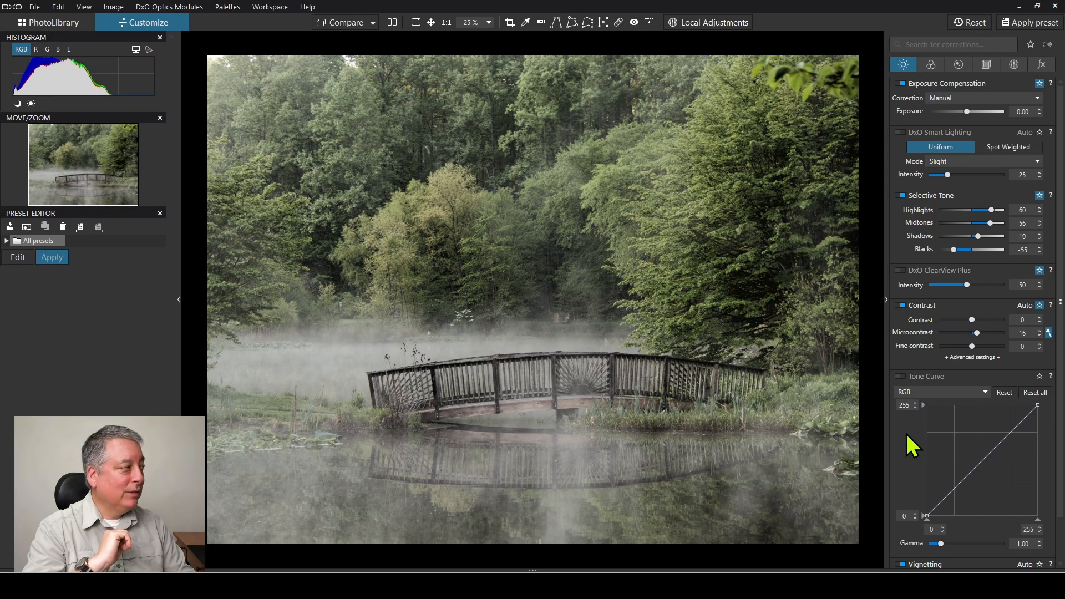
Switch the Vignetting correction off and back on to compare its effect on the photo's edges.
scroll(905, 432, "down", 1)
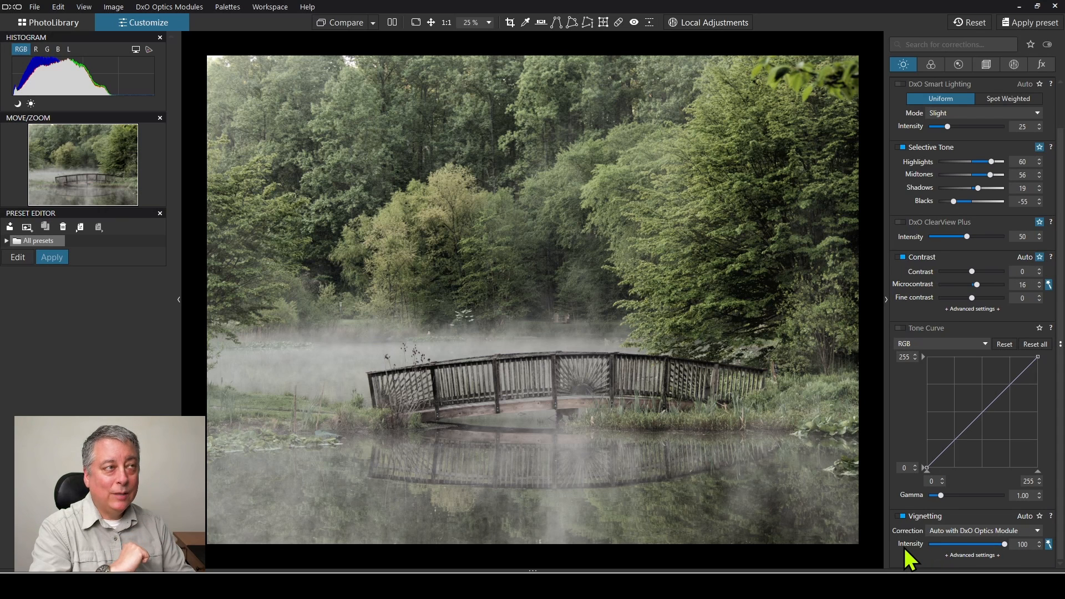
left_click(902, 517)
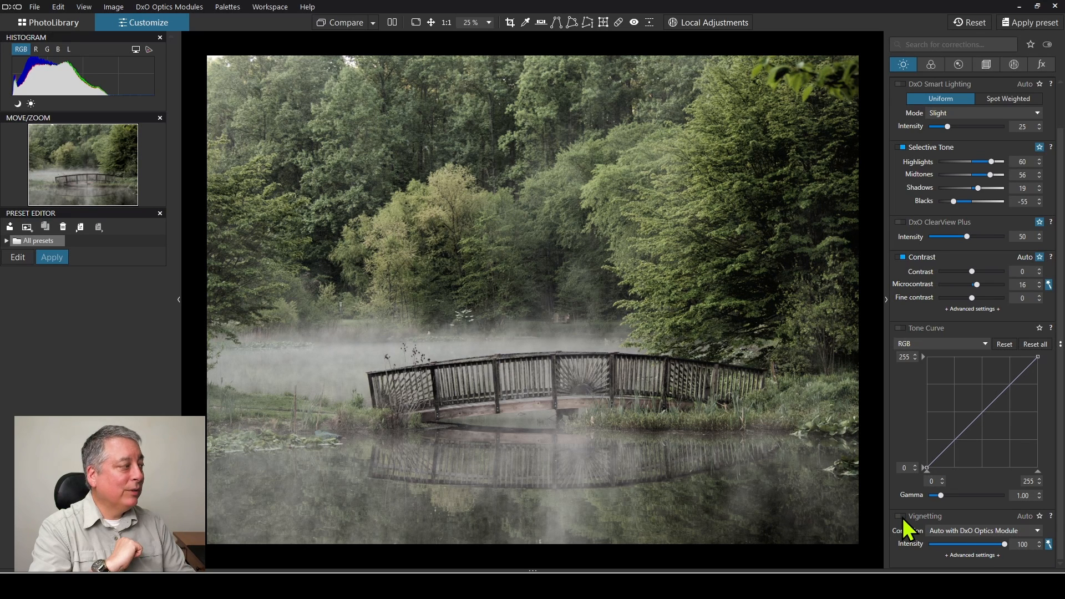
left_click(903, 517)
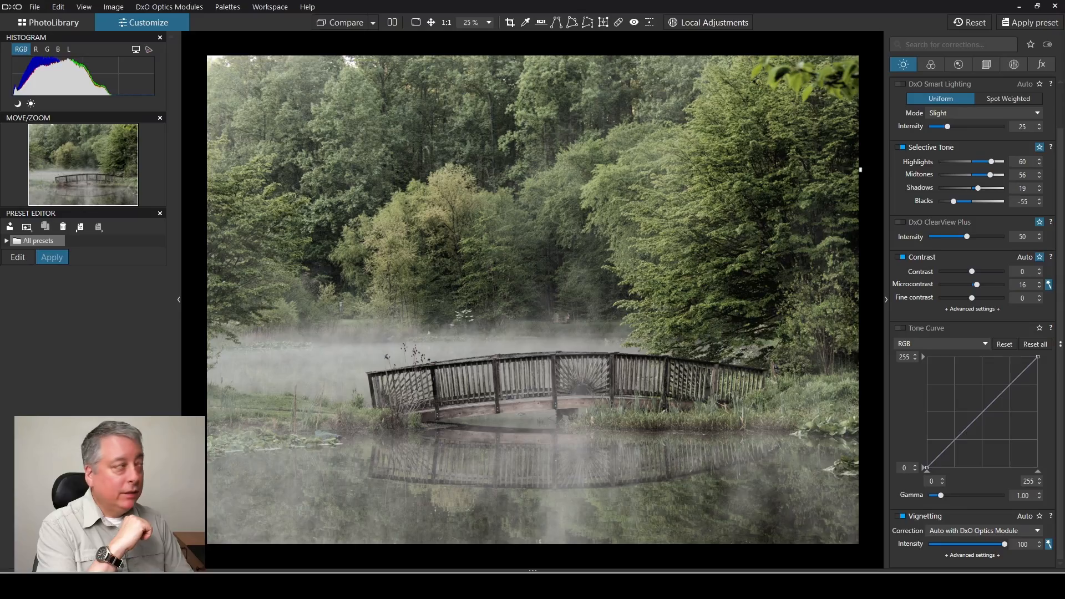
Set the HSL orange channel's saturation to 61 and widen its hue range toward both red and yellow.
left_click(924, 67)
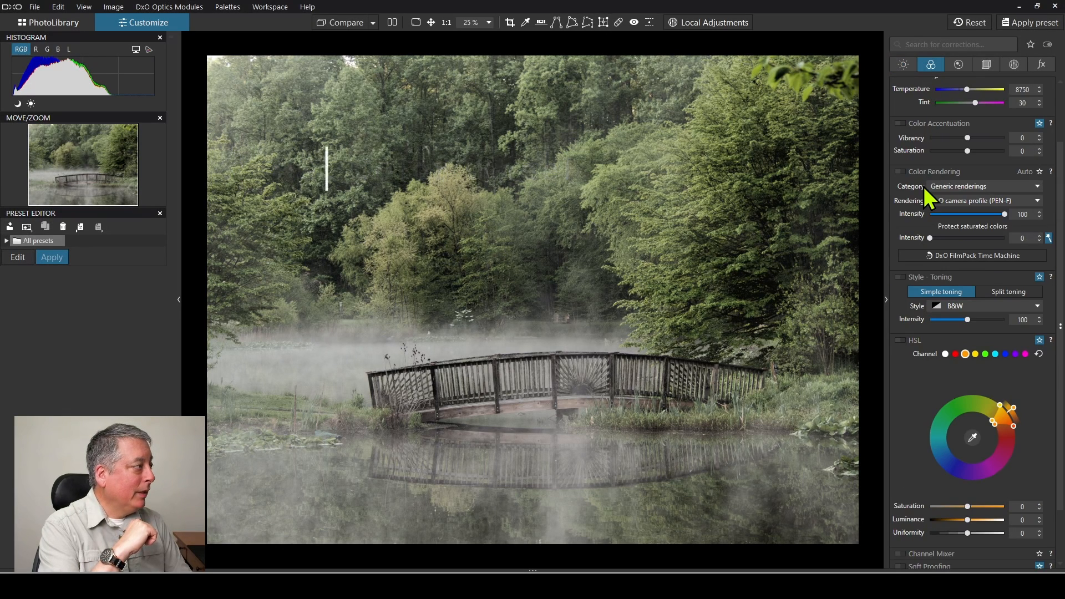
scroll(923, 188, "down", 3)
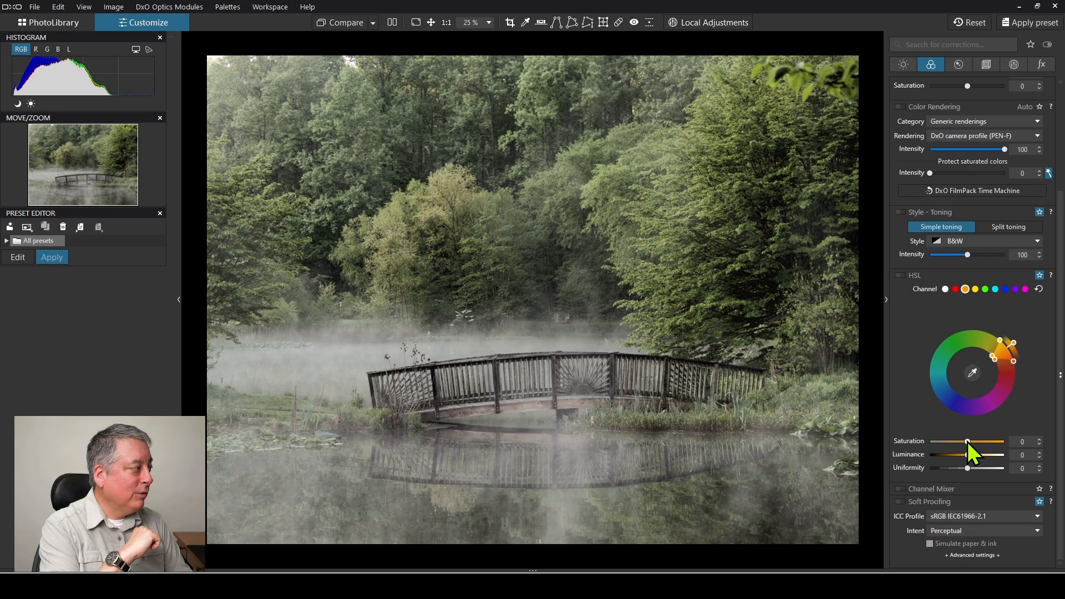
left_click_drag(967, 441, 990, 444)
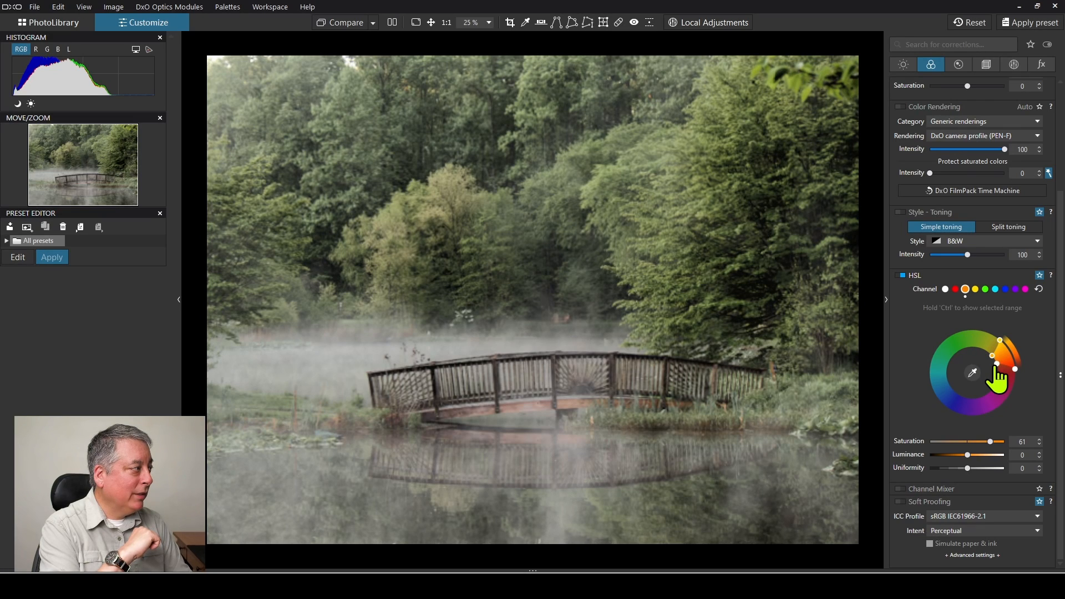
left_click_drag(994, 361, 997, 368)
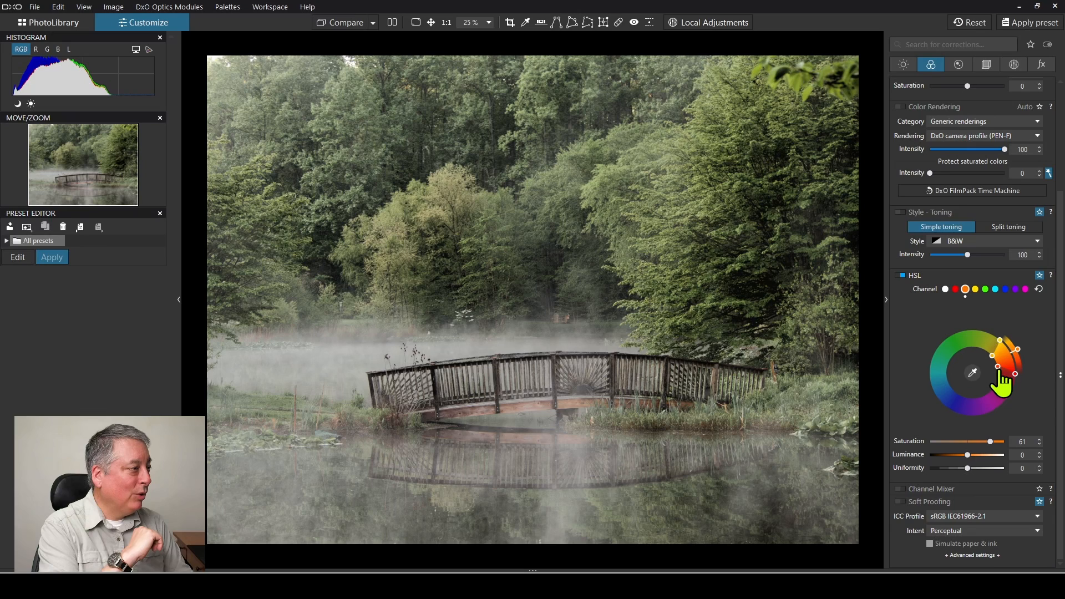
left_click_drag(999, 370, 988, 352)
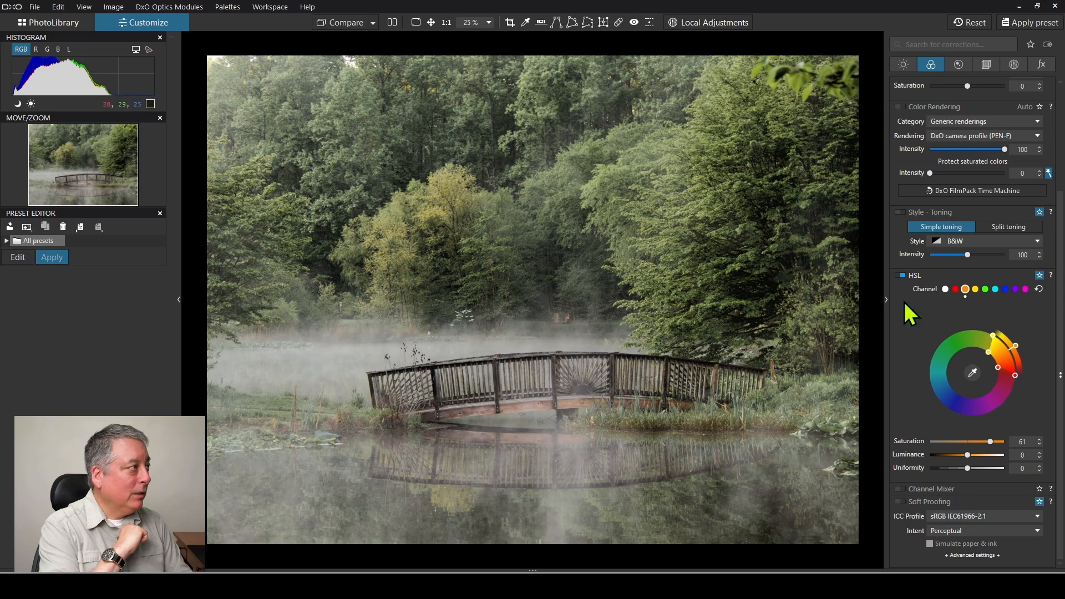
Adjust the HSL yellow channel to Saturation 41 and Luminance 20.
left_click(975, 290)
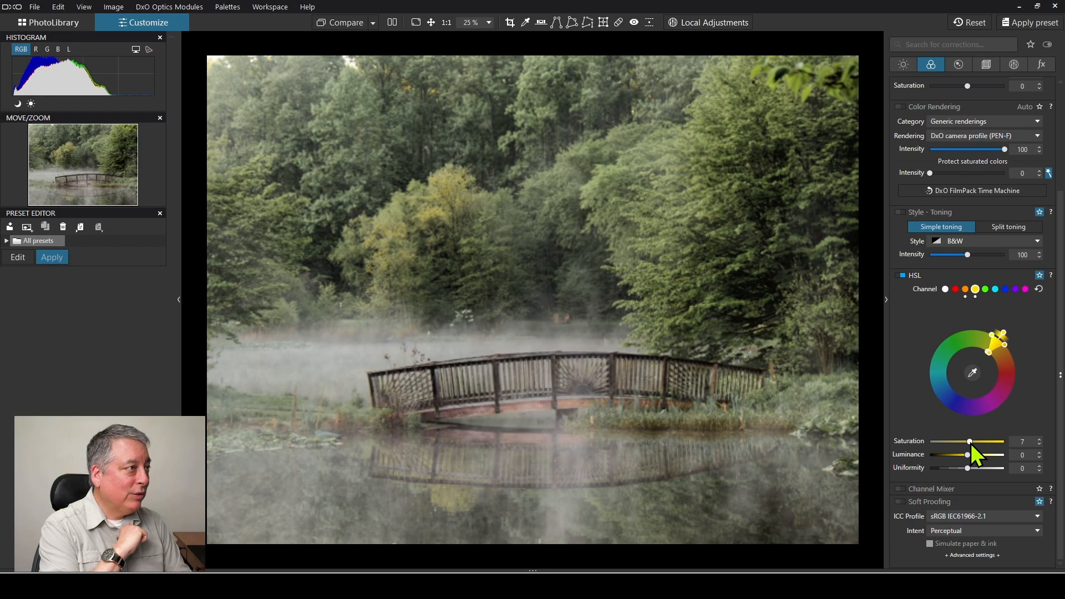
left_click_drag(969, 444, 984, 444)
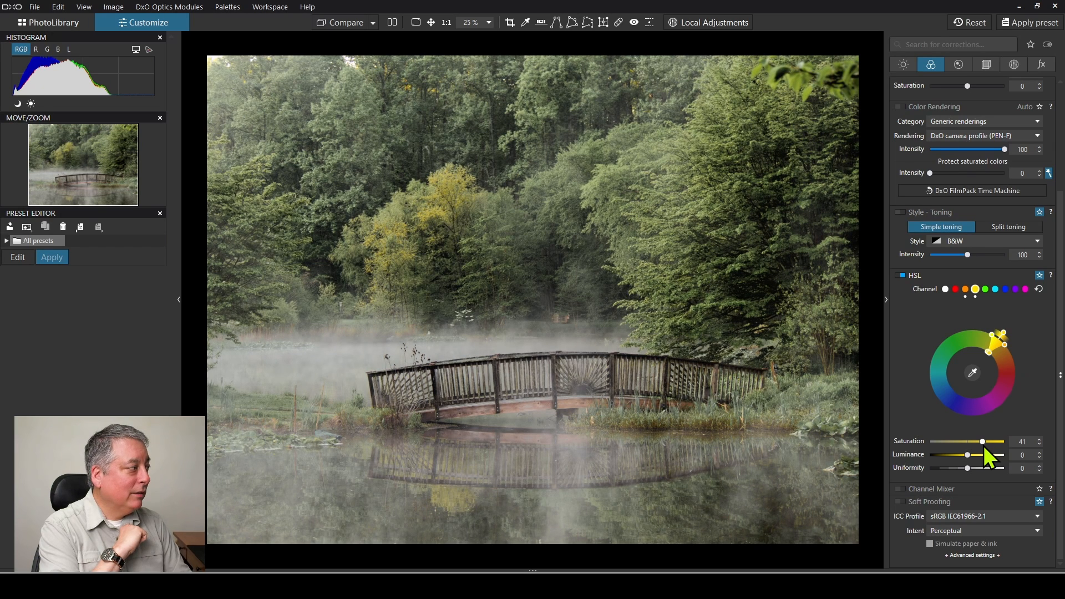
left_click_drag(968, 457, 976, 457)
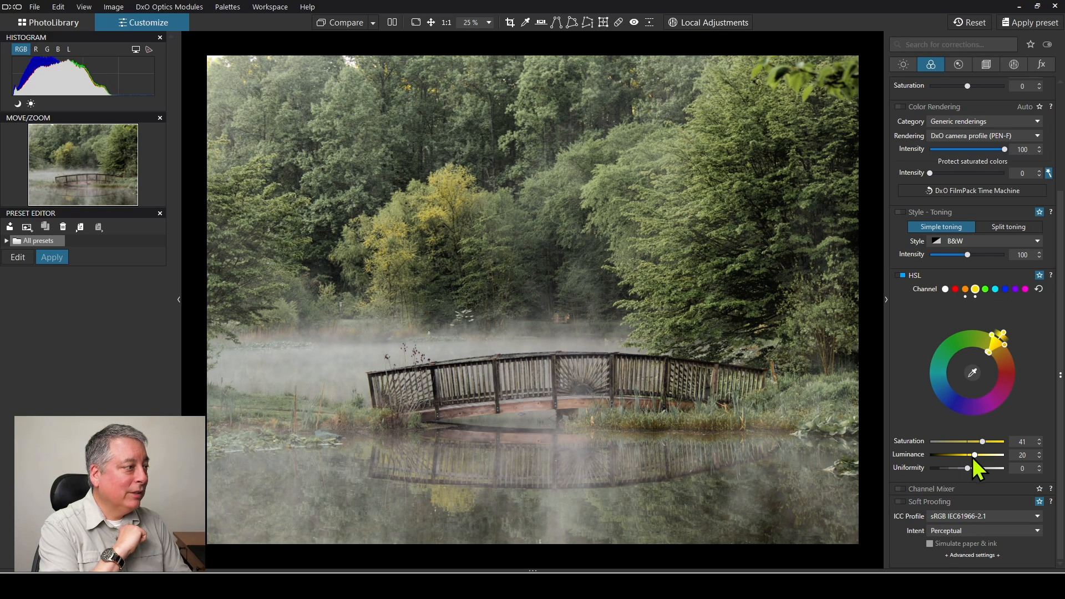
Adjust the HSL red channel to Saturation 29 and Luminance 30.
left_click(955, 290)
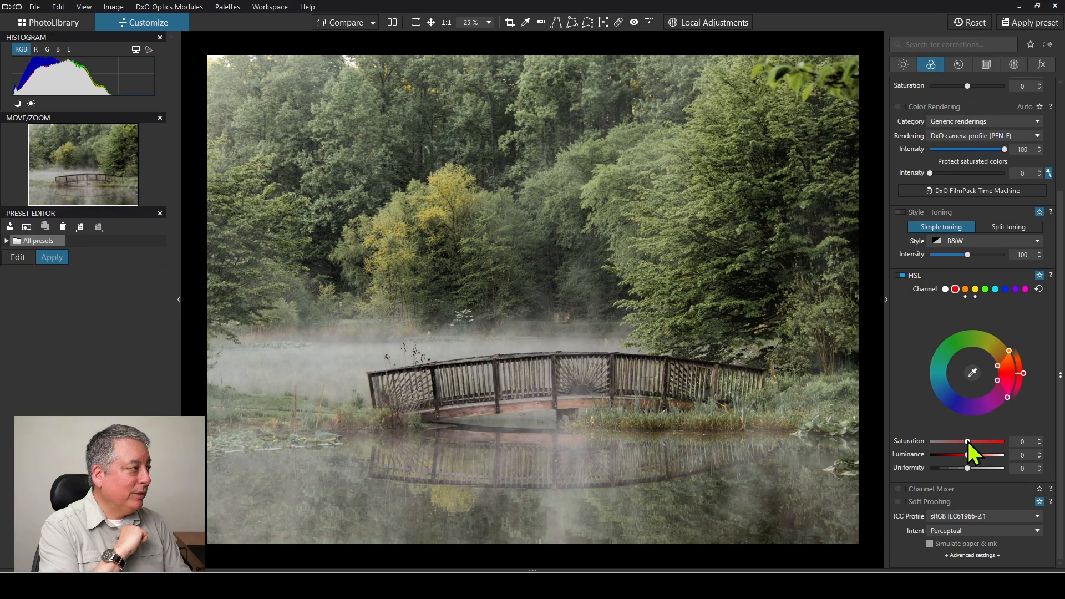
left_click_drag(968, 442, 980, 441)
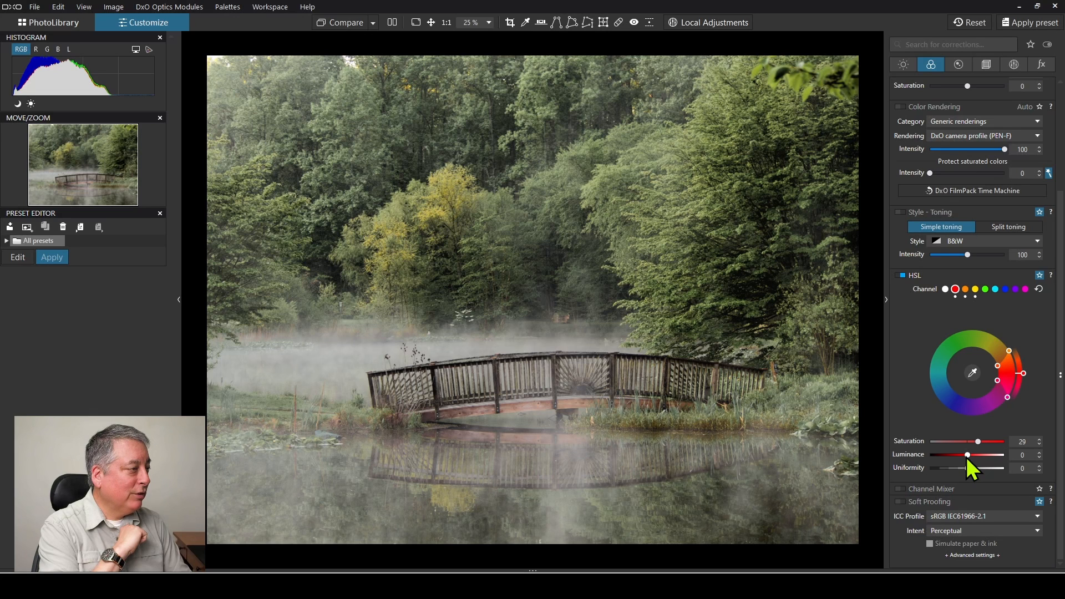
left_click_drag(966, 457, 979, 457)
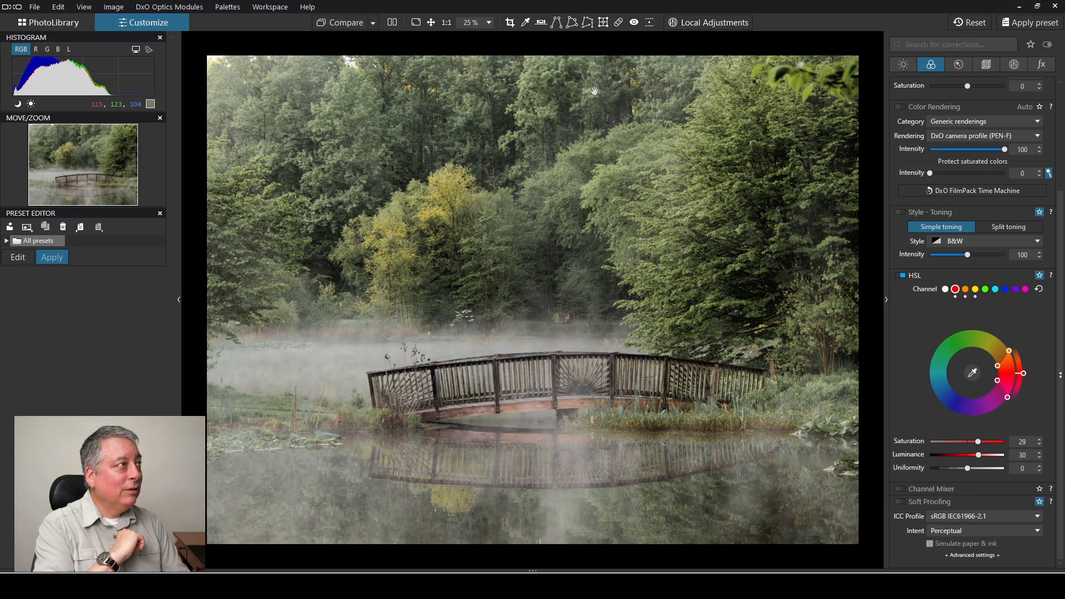
Set Color Accentuation to Vibrancy 56 and Saturation -16, after trying Vibrancy at 26 and 39 and Saturation at 21.
scroll(1007, 331, "up", 1)
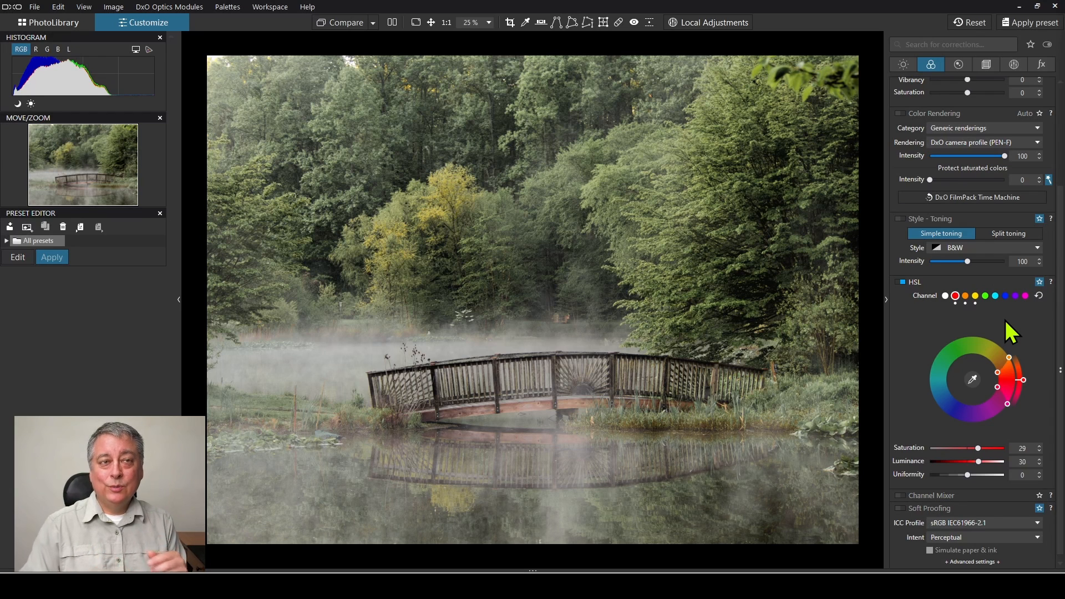
scroll(943, 455, "up", 5)
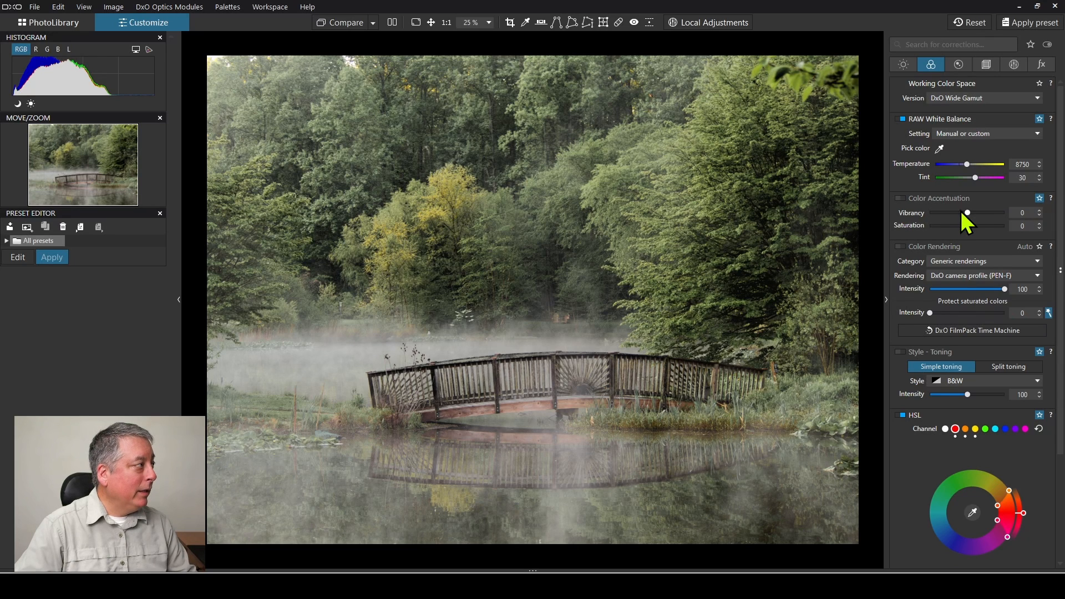
left_click_drag(967, 213, 979, 214)
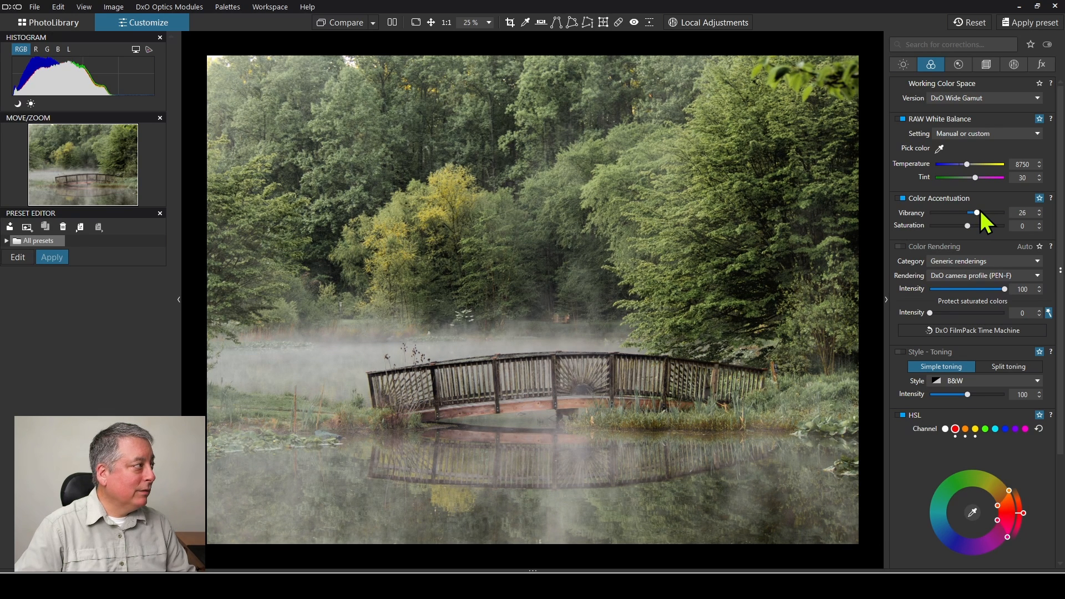
left_click_drag(978, 212, 983, 214)
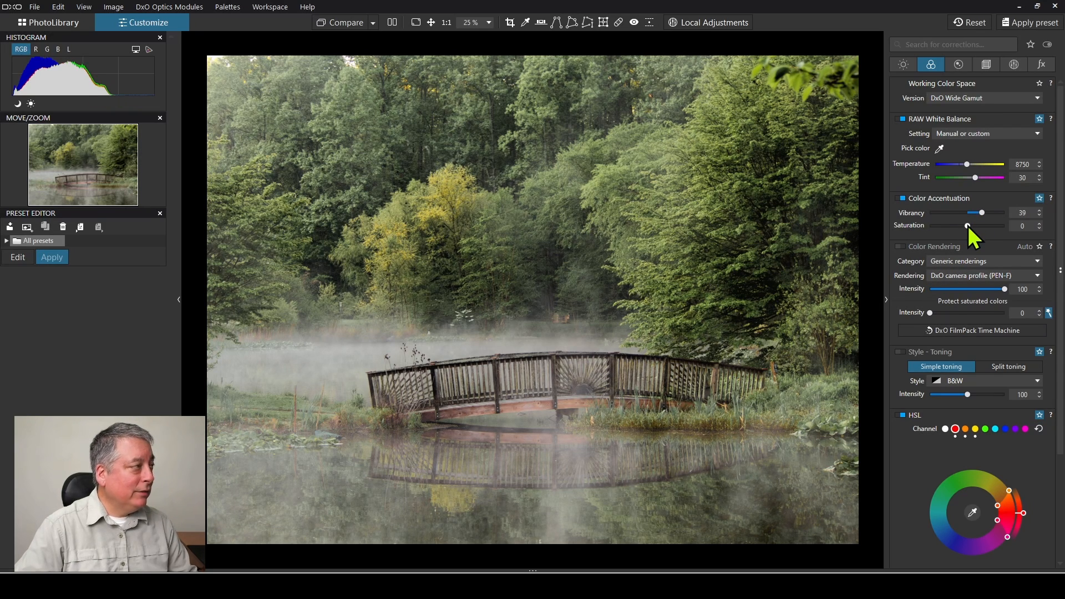
left_click_drag(968, 225, 976, 225)
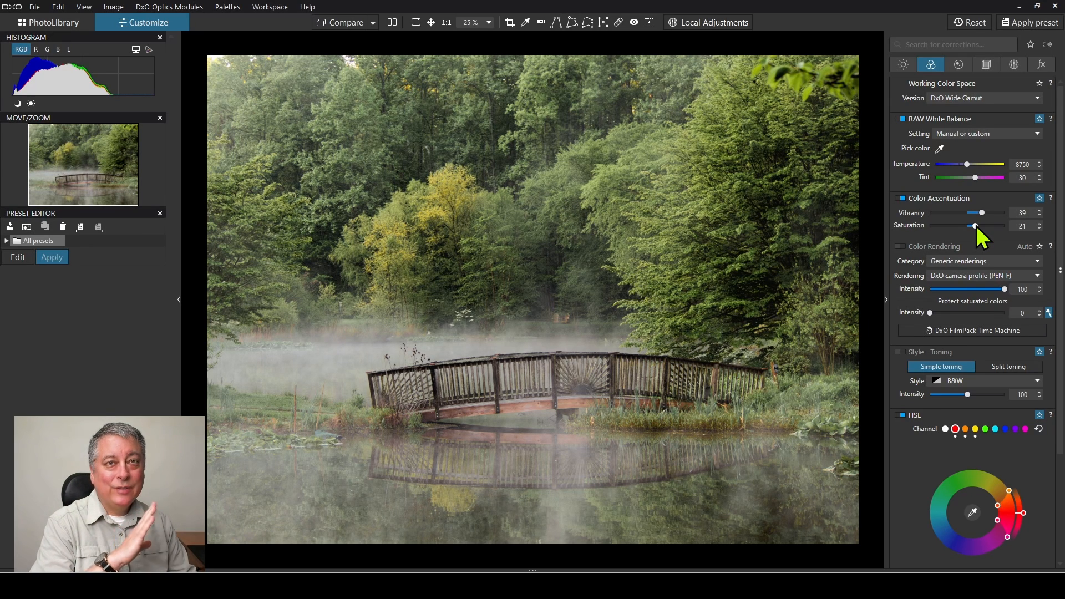
left_click_drag(977, 225, 963, 231)
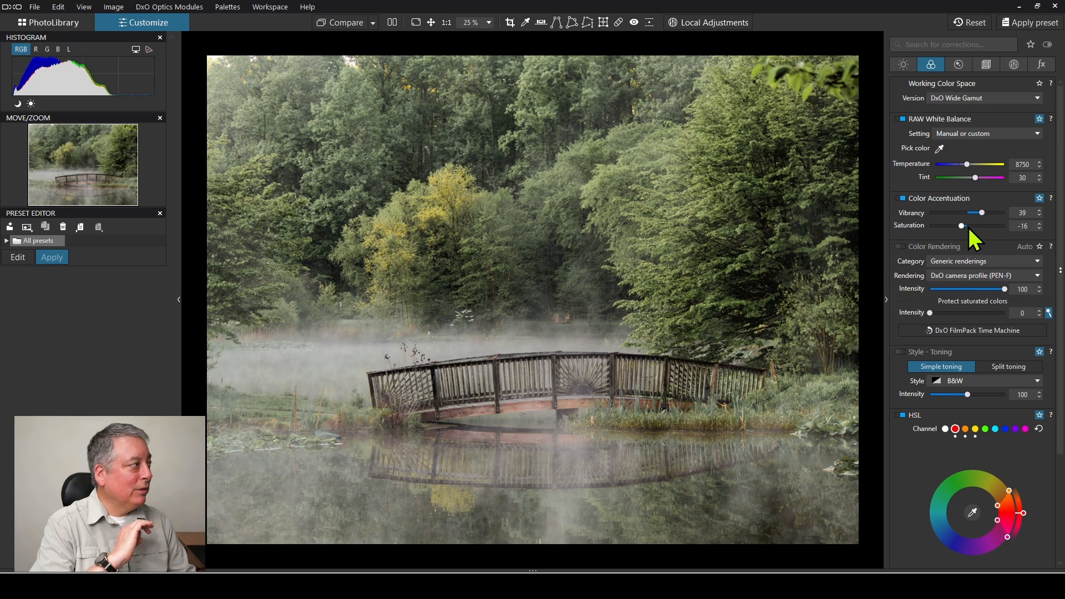
left_click_drag(981, 212, 990, 211)
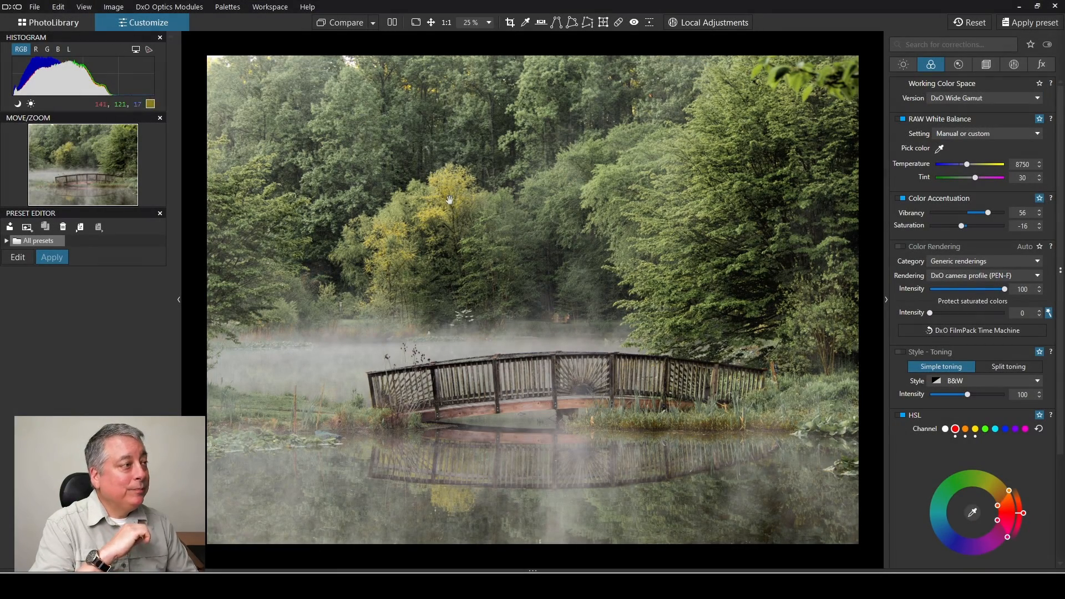
Compare the edited photo with the uncorrected original and return to the edited view.
left_click(338, 23)
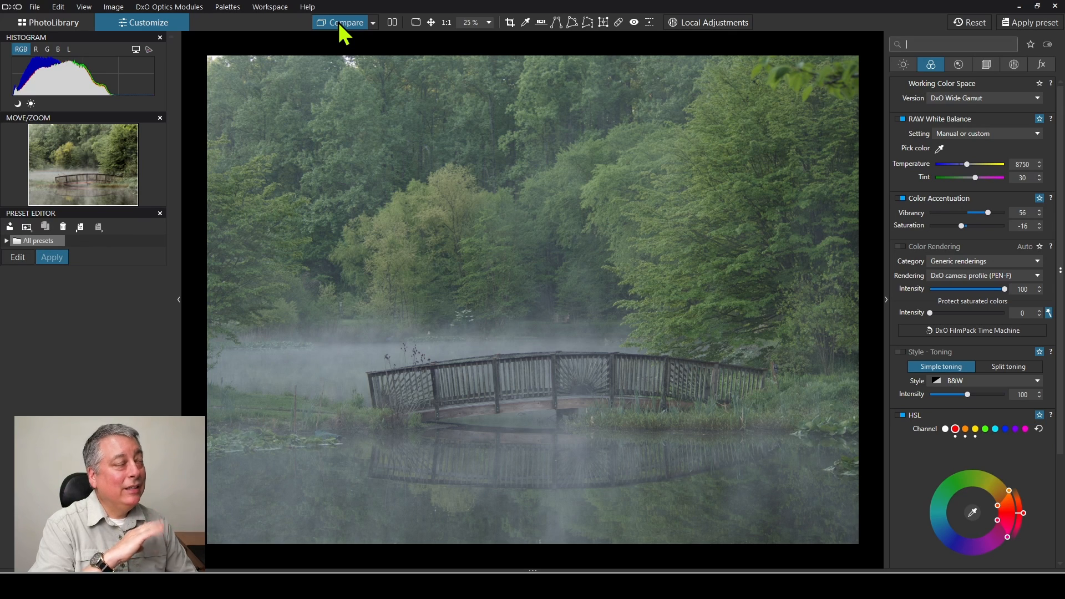
left_click(338, 23)
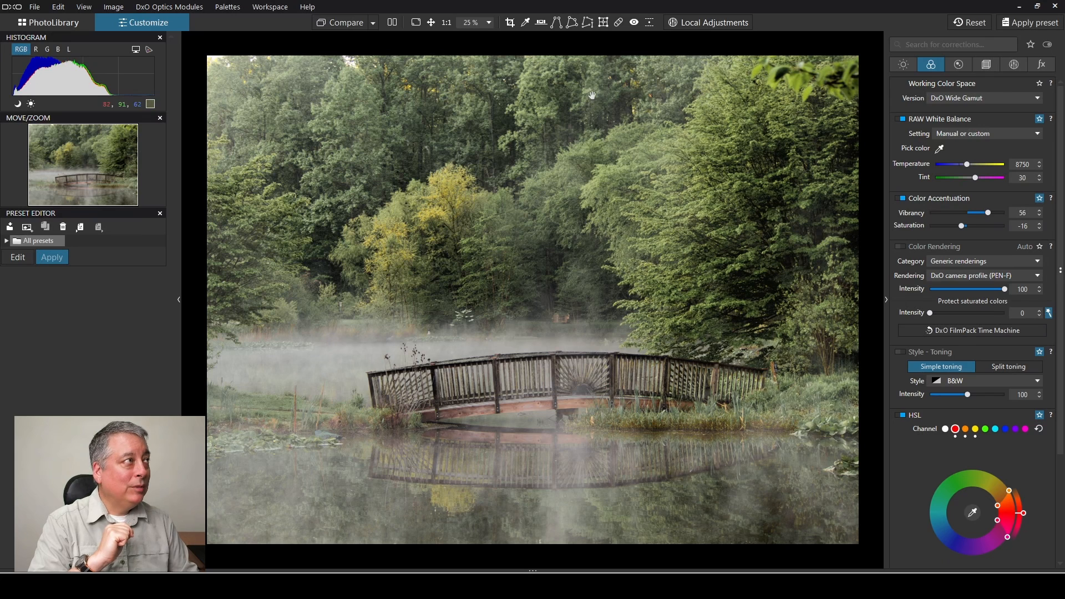
Retouch the overhanging branch out of the photo's upper-right corner using an enlarged brush.
left_click(618, 28)
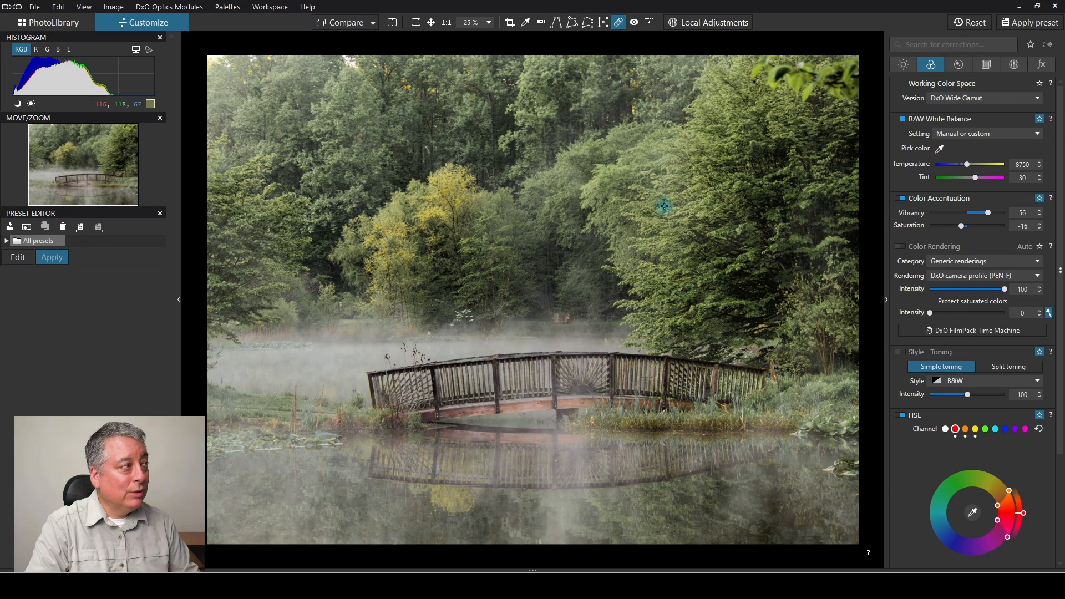
scroll(664, 206, "up", 3)
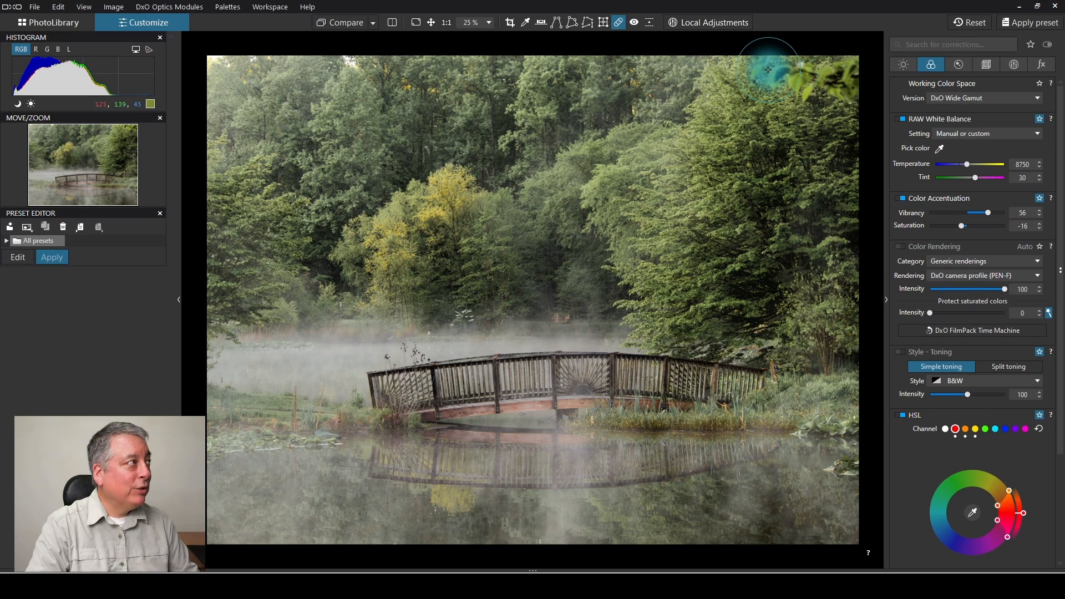
mouse_move(756, 68)
left_mouse_down()
mouse_move(843, 67)
mouse_move(853, 95)
mouse_move(821, 95)
mouse_move(877, 42)
left_mouse_up()
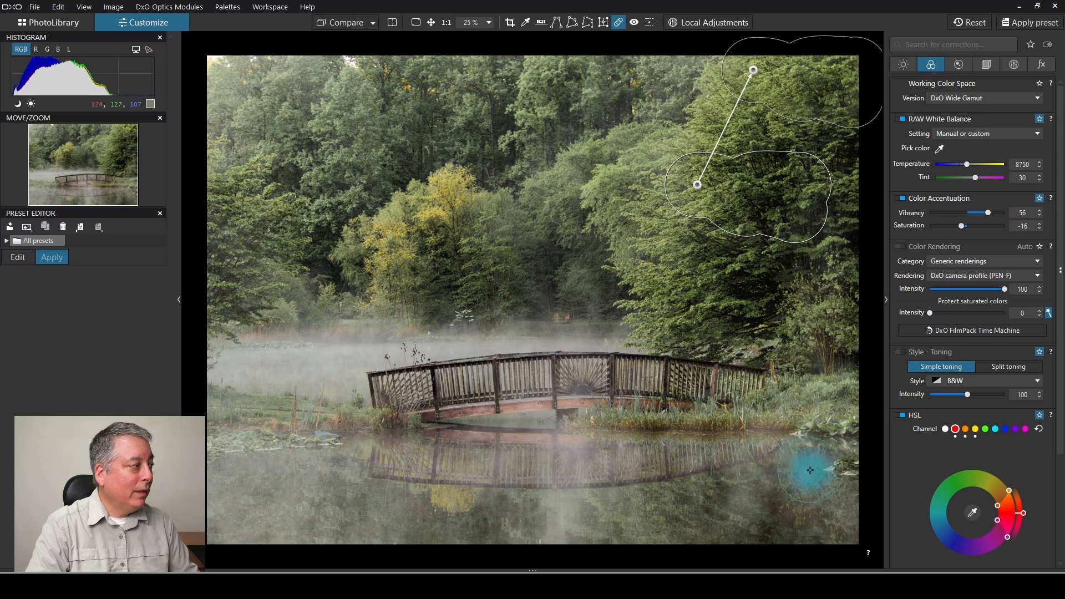
Retouch away the lily pads on the water at the photo's lower-right edge and check the source area.
left_click_drag(820, 468, 856, 468)
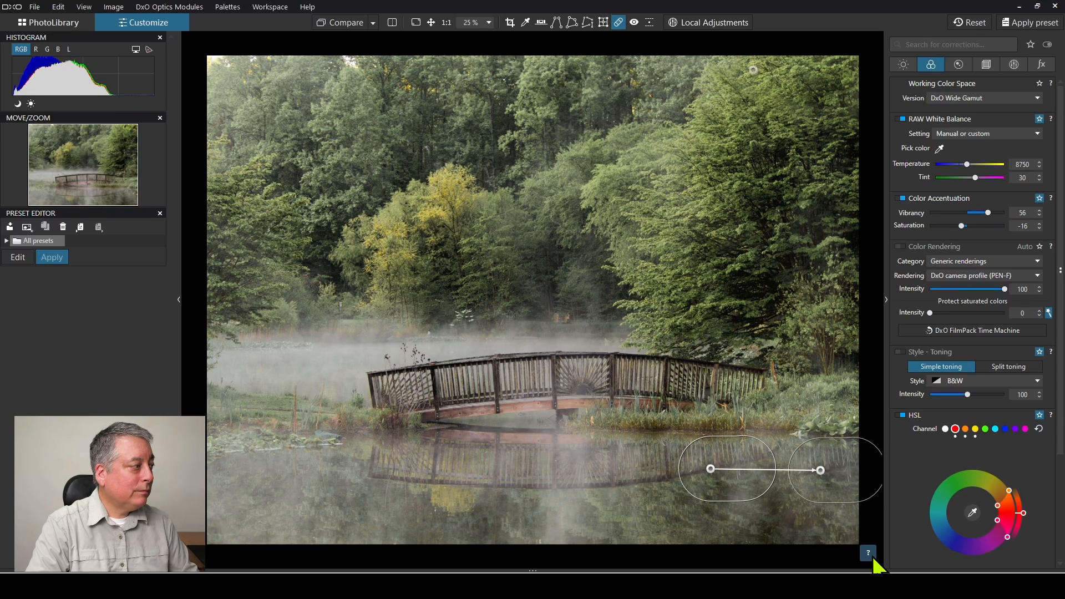
left_click(868, 553)
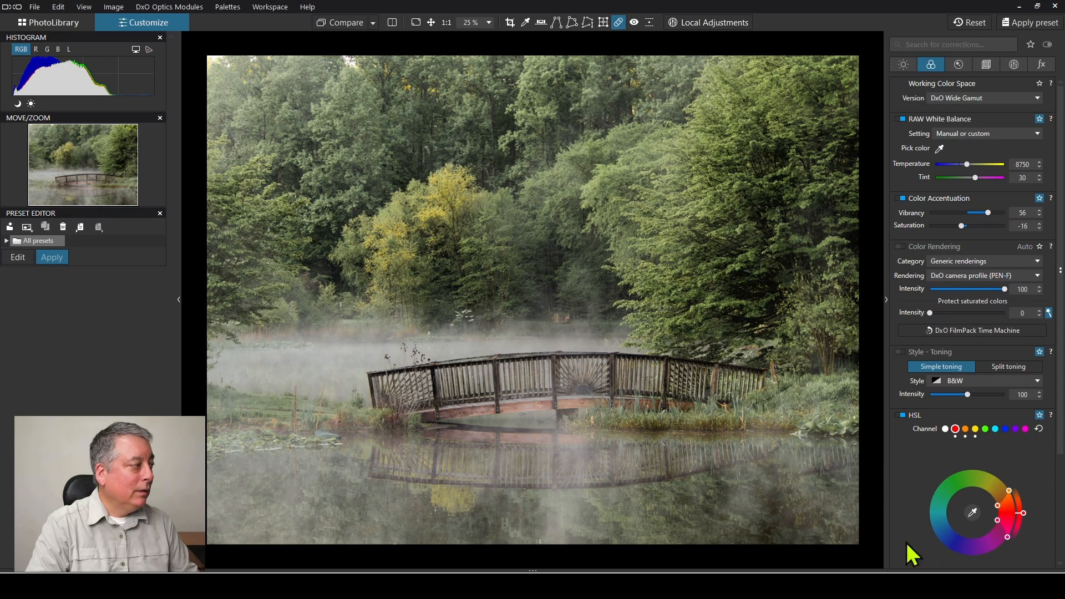
mouse_move(761, 494)
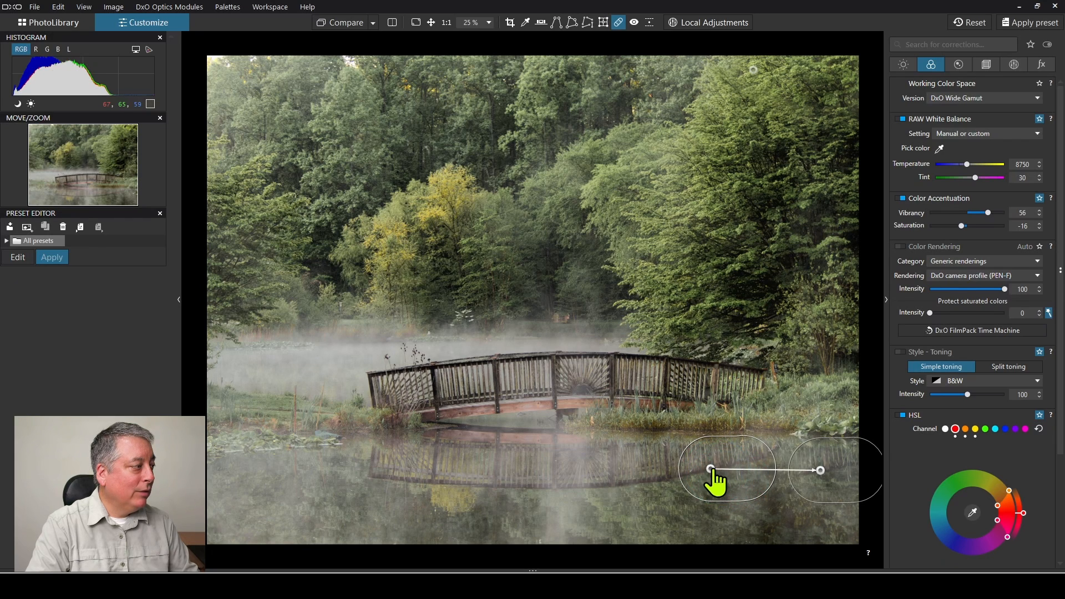
Move the source area of the lily-pad retouch lower on the water.
left_click_drag(711, 471, 712, 504)
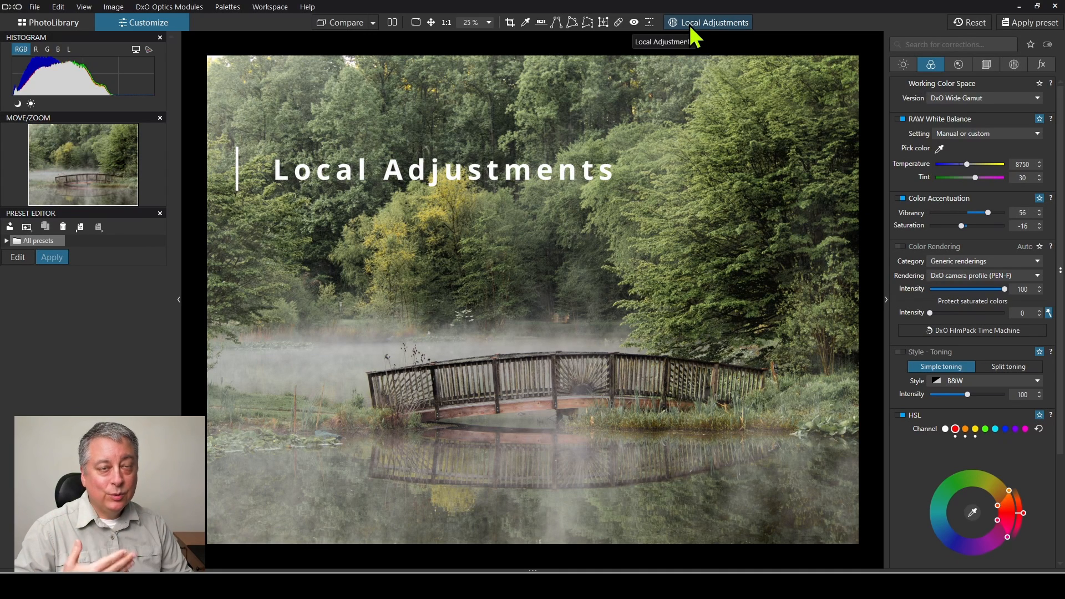
Add a local-adjustment control line from the photo's bottom edge up to the bridge, then lower its Blacks and raise its Highlights to contrast the water.
left_click(1014, 65)
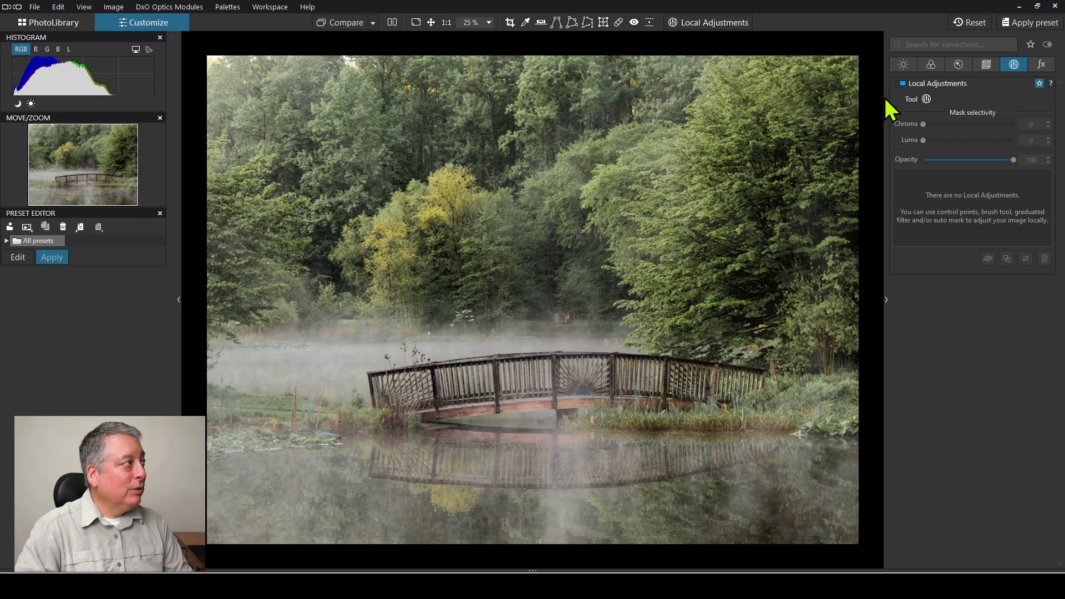
left_click(926, 98)
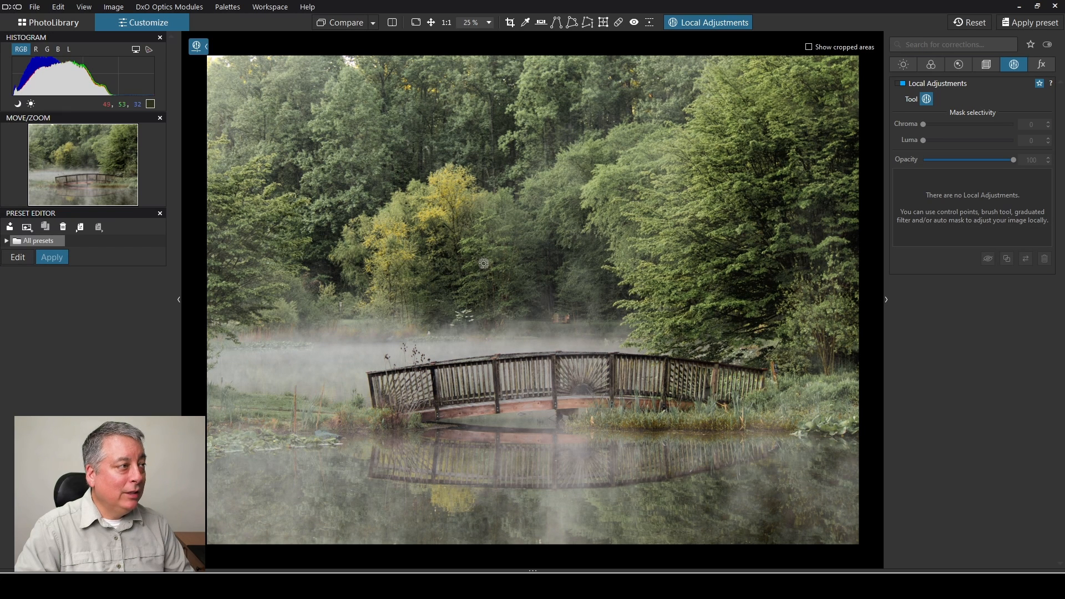
right_click(445, 253)
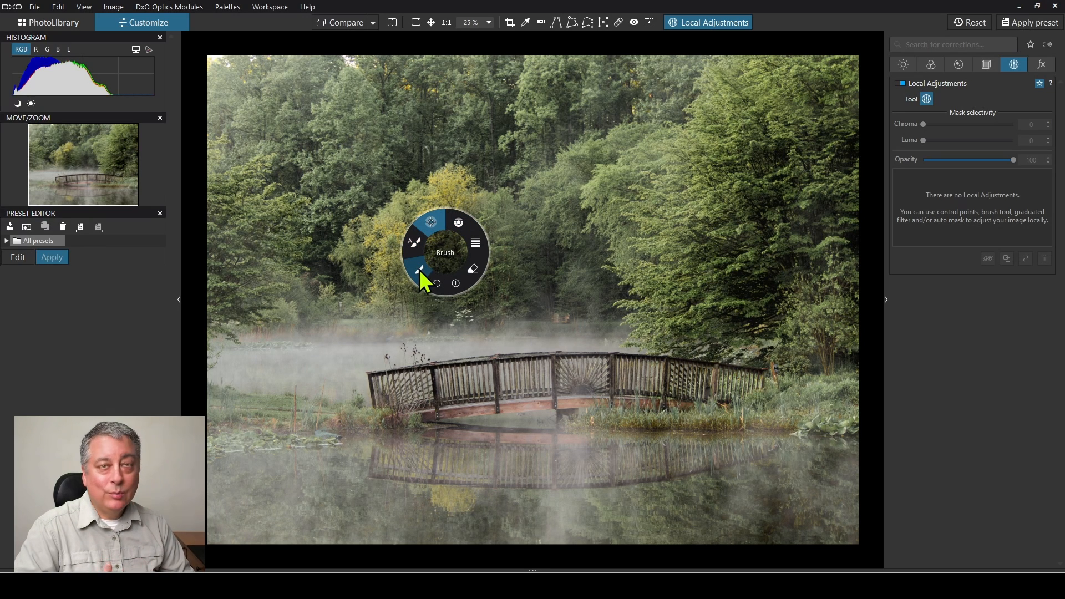
left_click(458, 225)
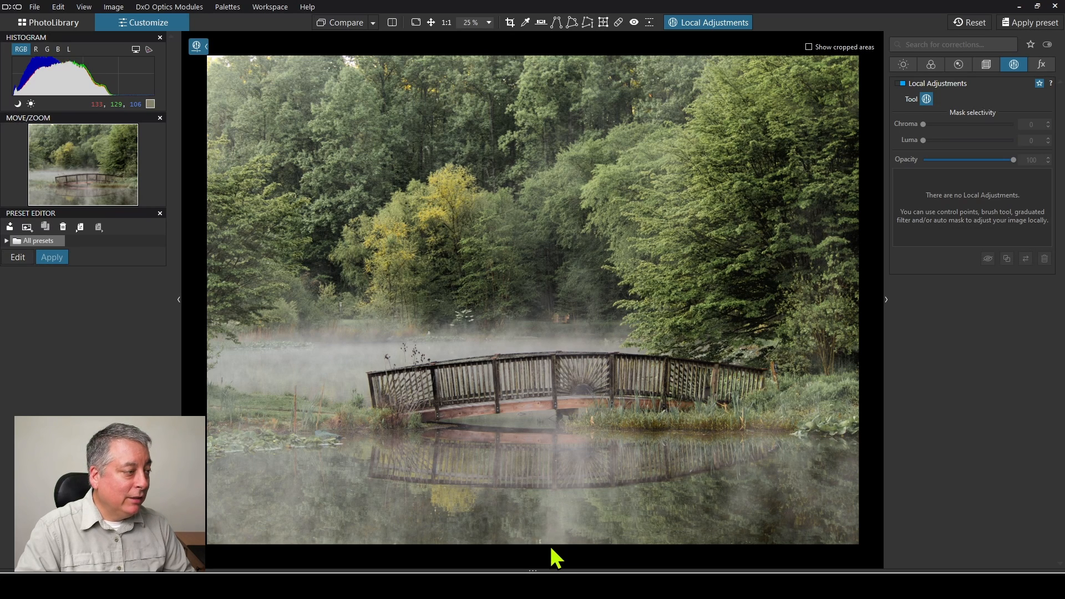
left_click_drag(550, 544, 548, 421)
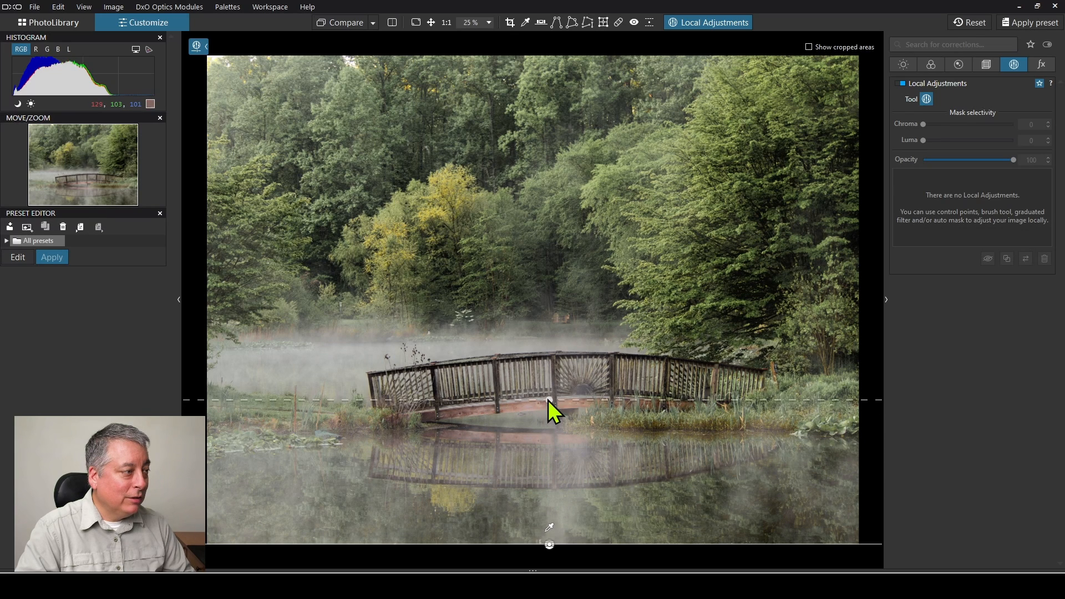
left_click_drag(548, 400, 548, 397)
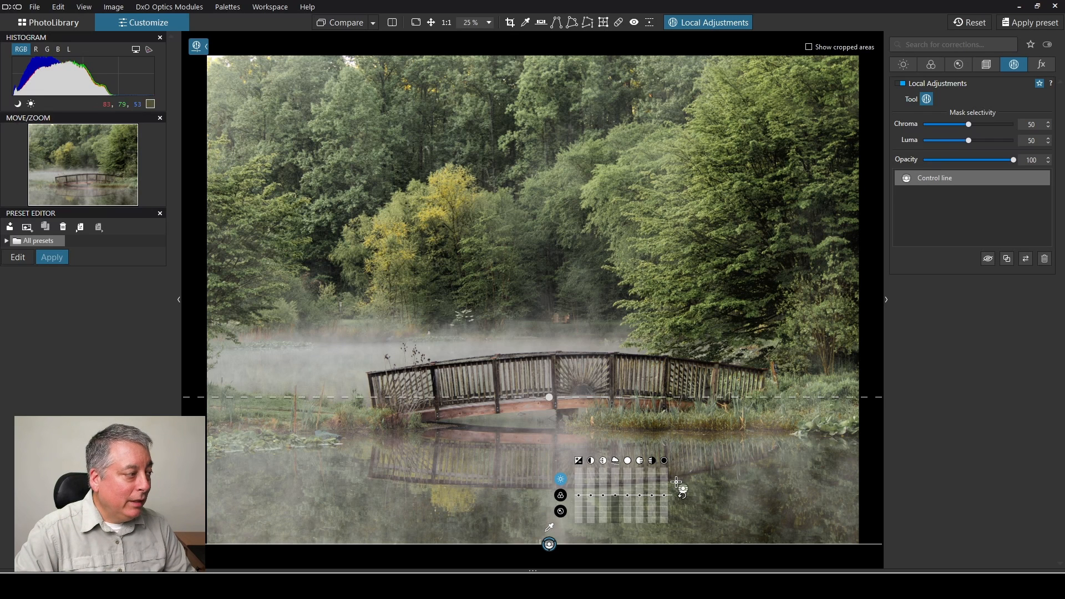
mouse_move(664, 499)
left_mouse_down()
mouse_move(665, 509)
mouse_move(628, 473)
left_mouse_up()
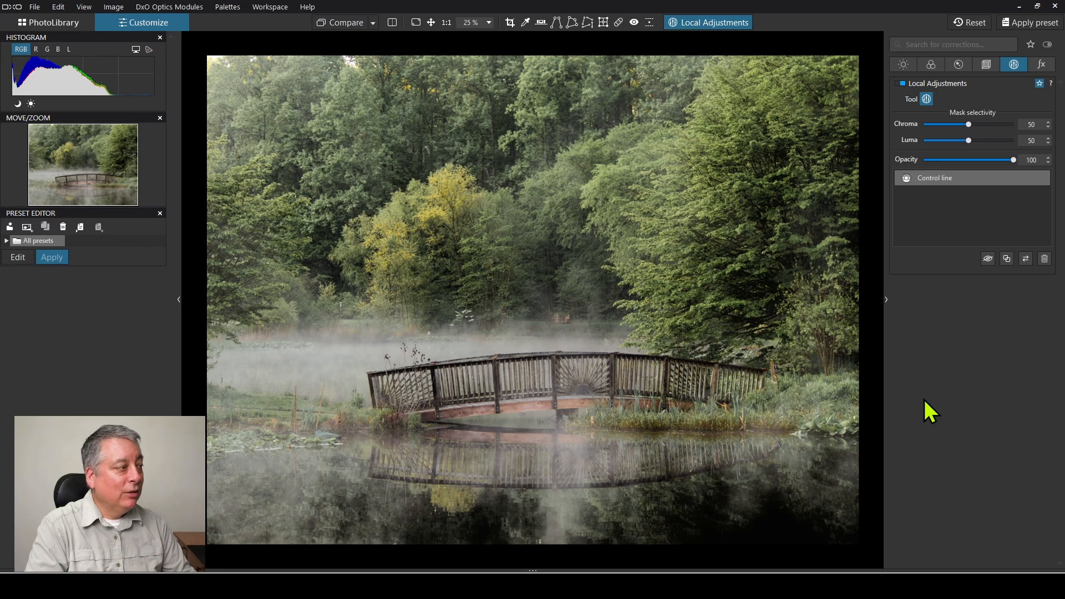
Place a control point on the yellow tree and enlarge its area to cover most of the foliage.
mouse_move(674, 382)
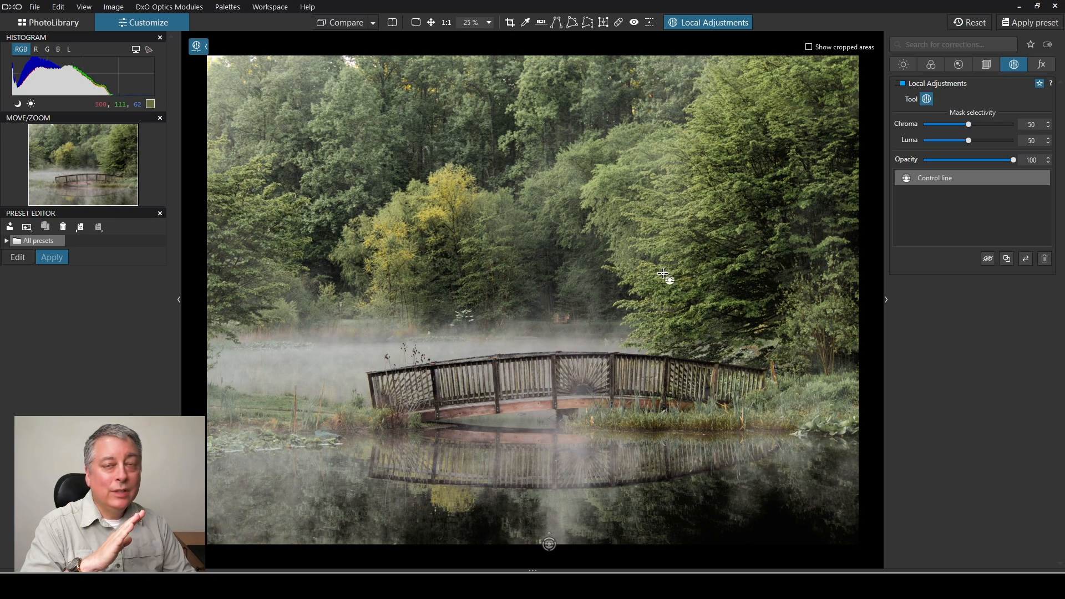
right_click(399, 276)
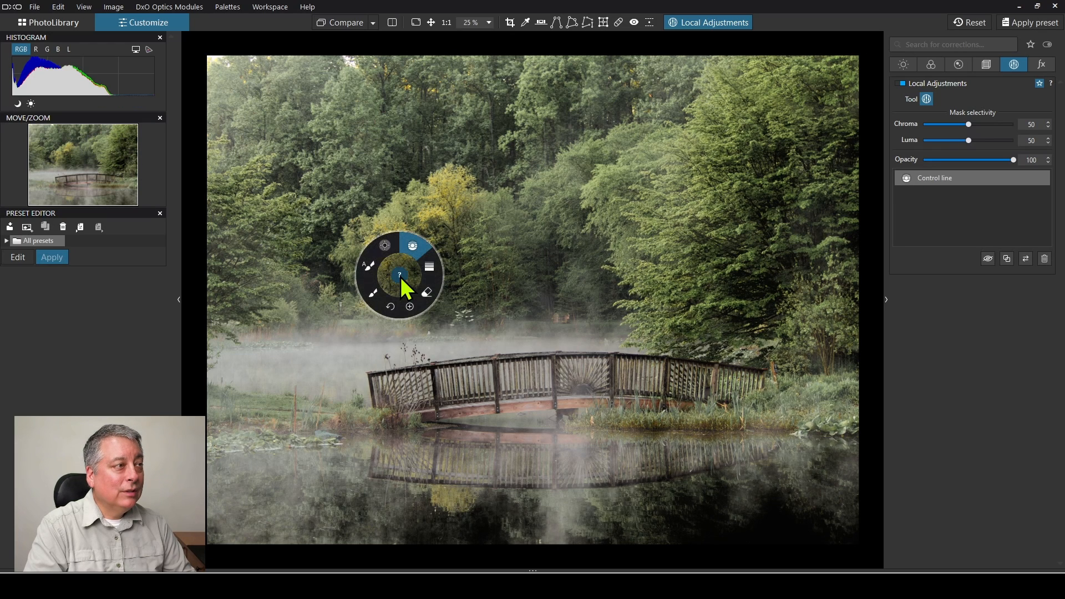
left_click(388, 247)
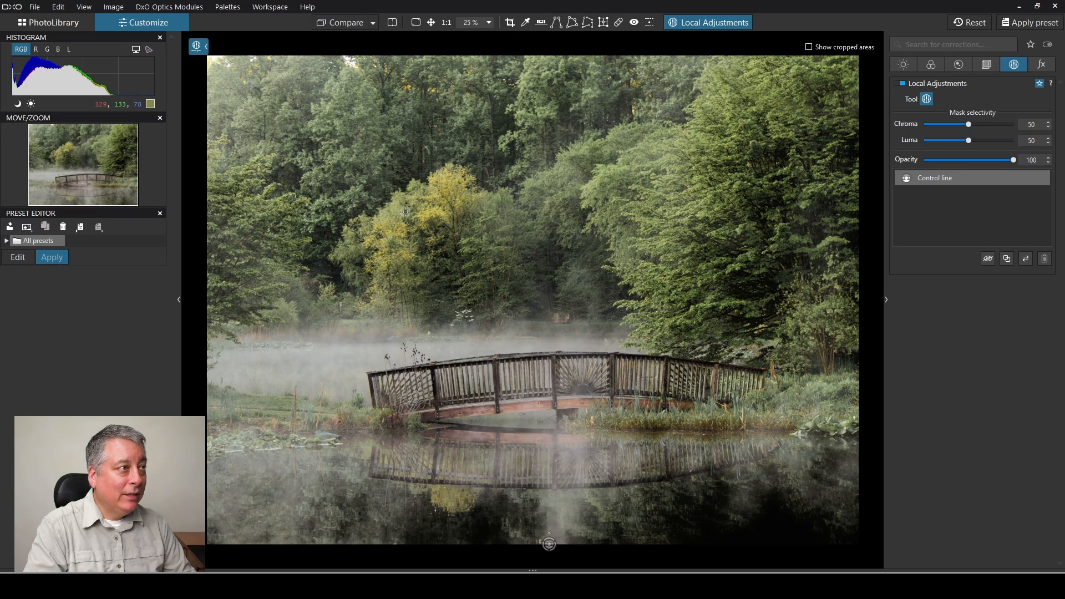
left_click(422, 214)
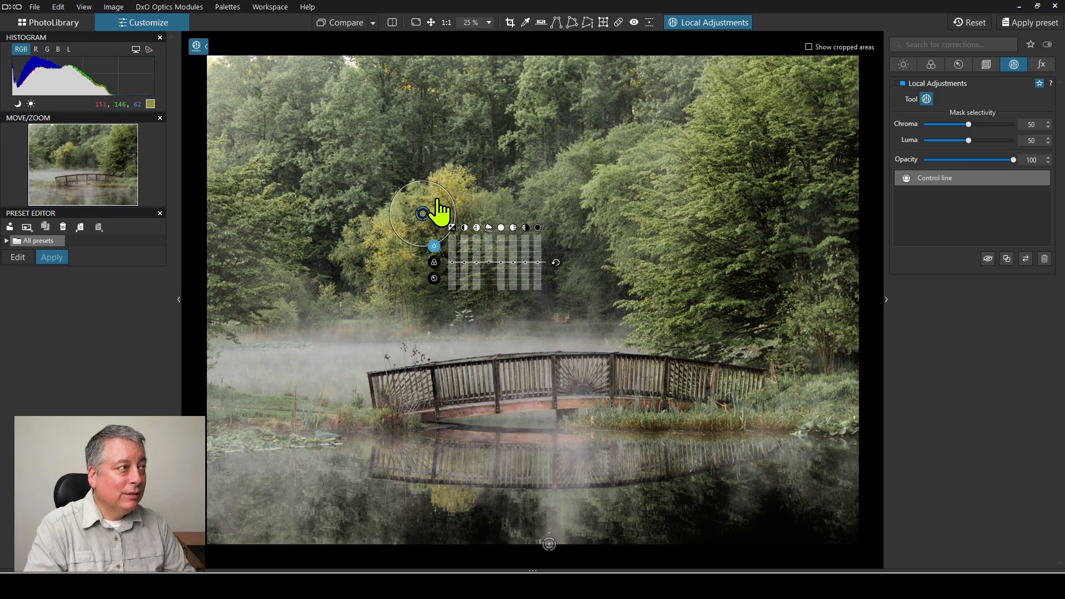
left_click_drag(450, 180, 461, 176)
Raise the Highlights of the yellow tree's control point and warm its Temperature.
mouse_move(434, 248)
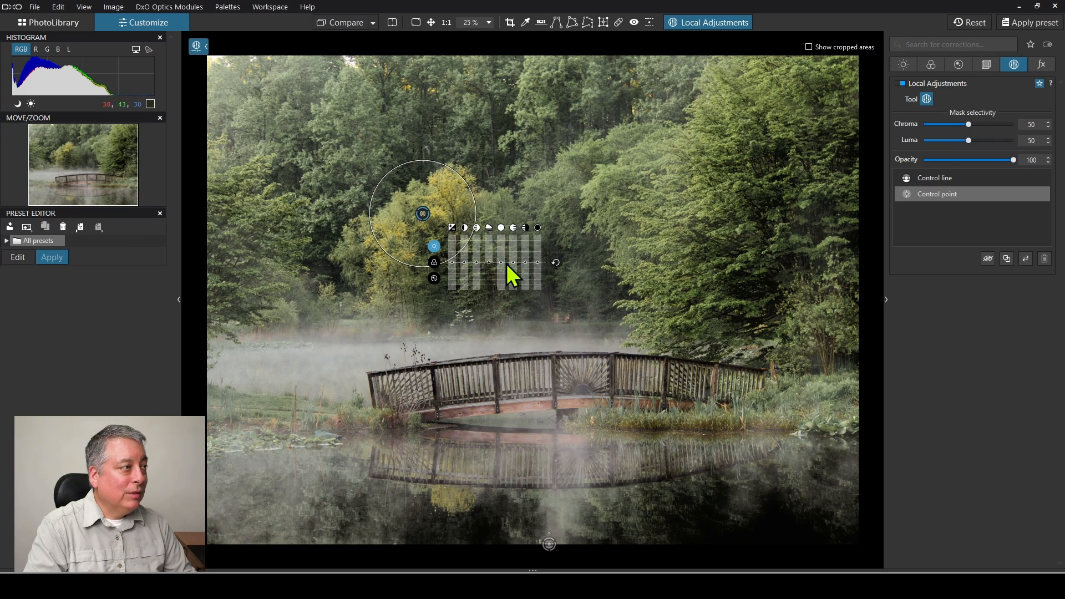
left_click_drag(506, 277, 501, 256)
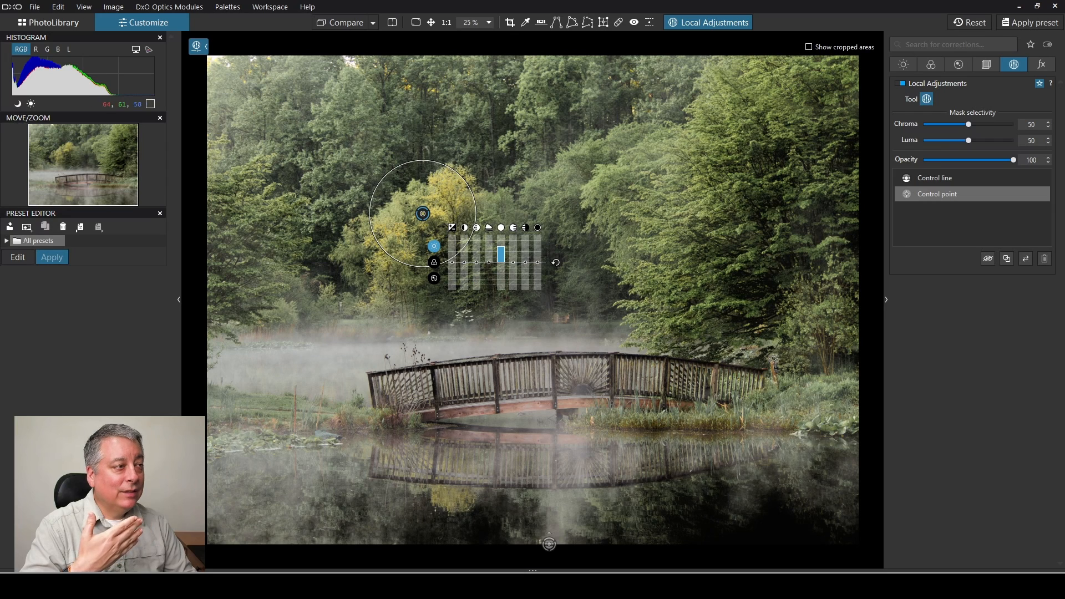
left_click(434, 263)
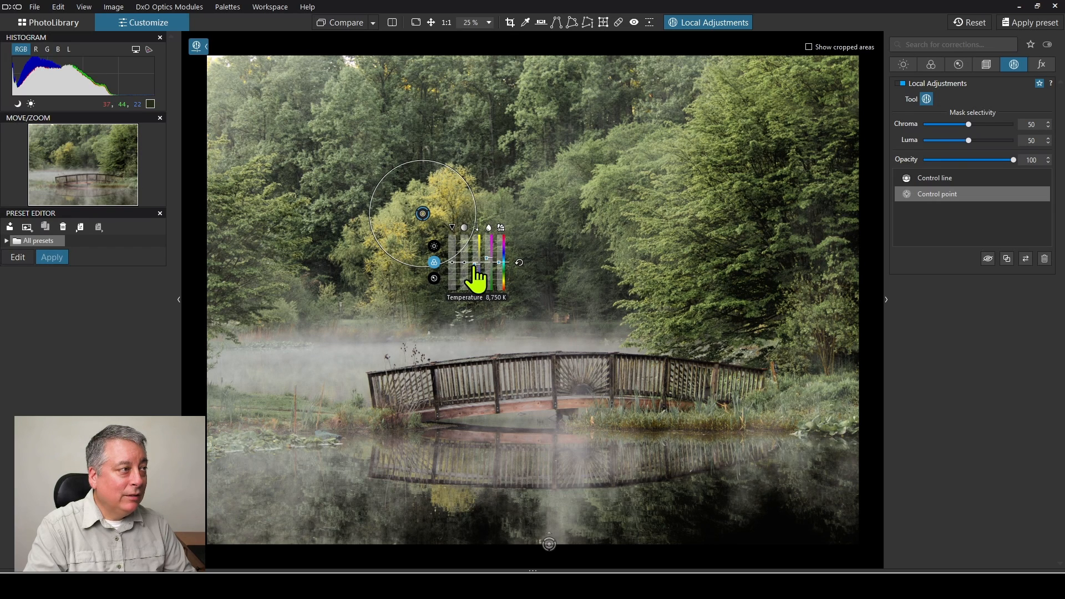
left_click_drag(475, 265, 476, 266)
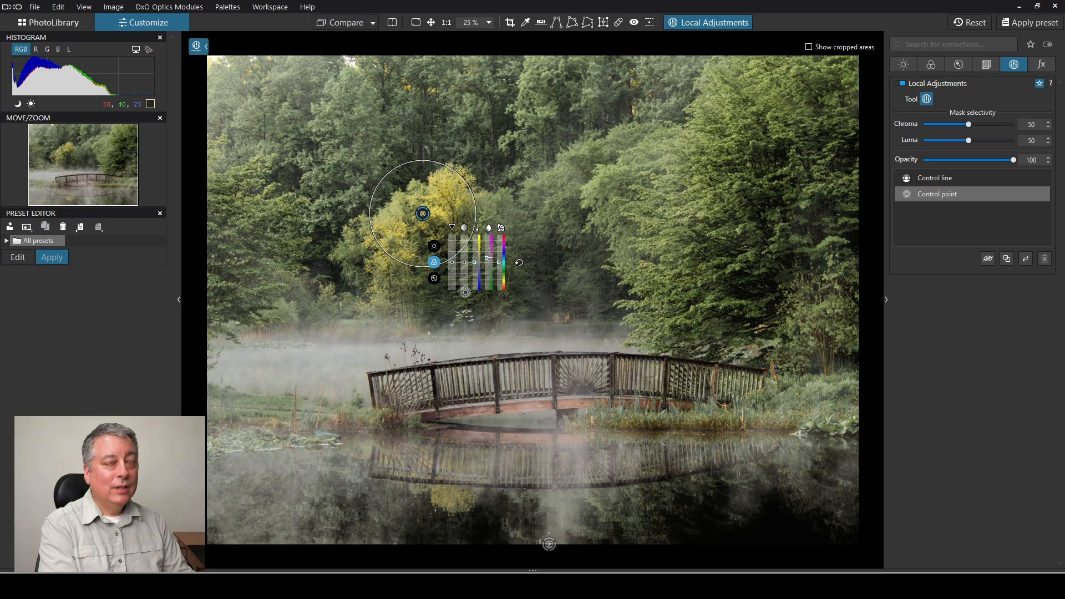
Extend the yellow tree's adjustment with resized control points across the surrounding trees and a larger one on the grassy bank beside the bridge.
left_click_drag(393, 259, 390, 267)
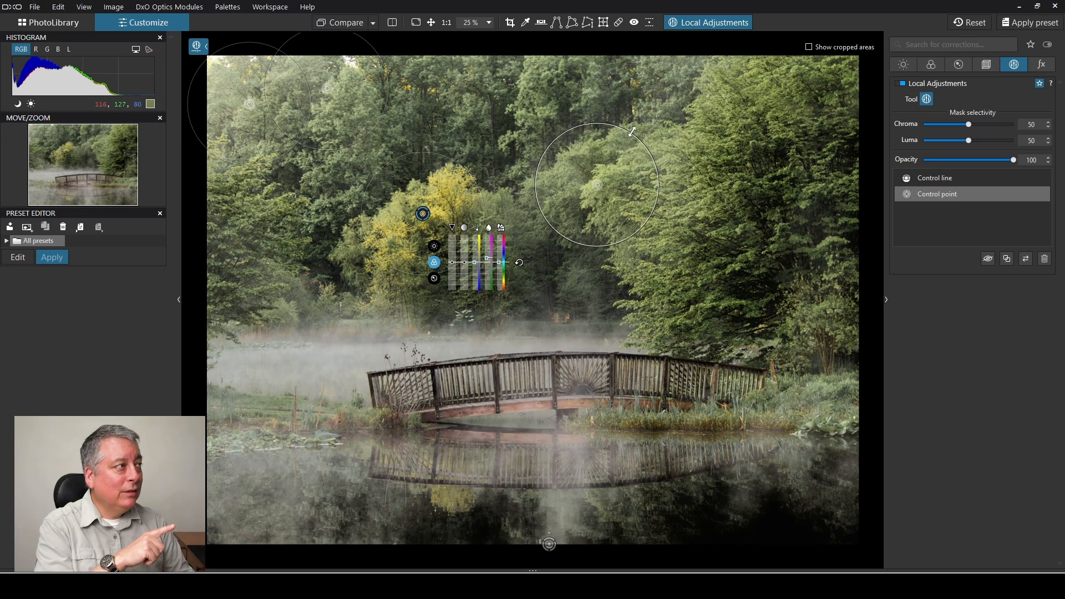
left_click_drag(631, 131, 613, 148)
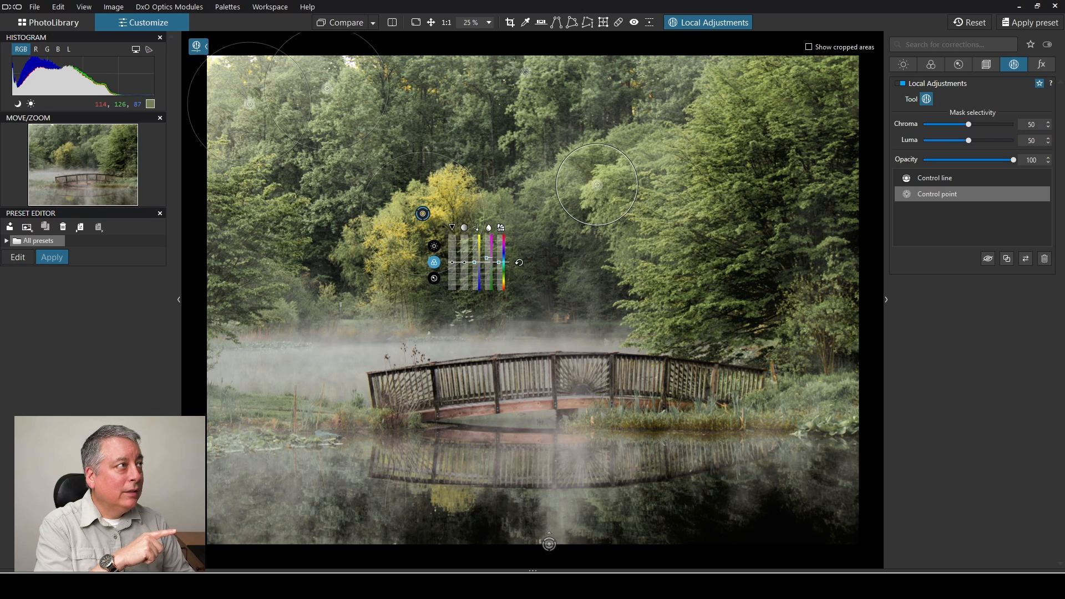
left_click(519, 124)
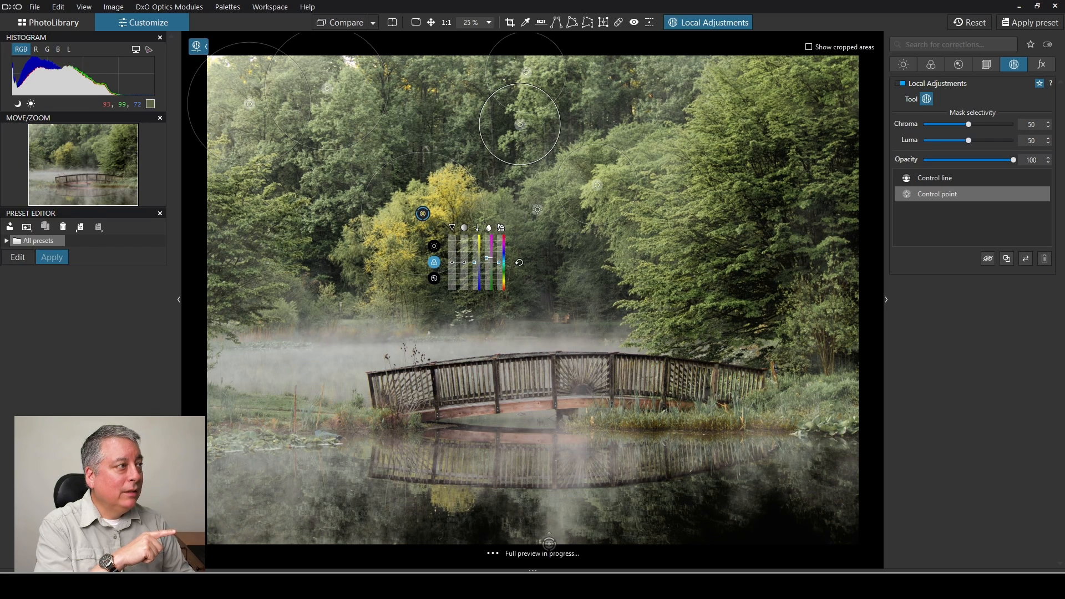
left_click(527, 197)
left_click(289, 290)
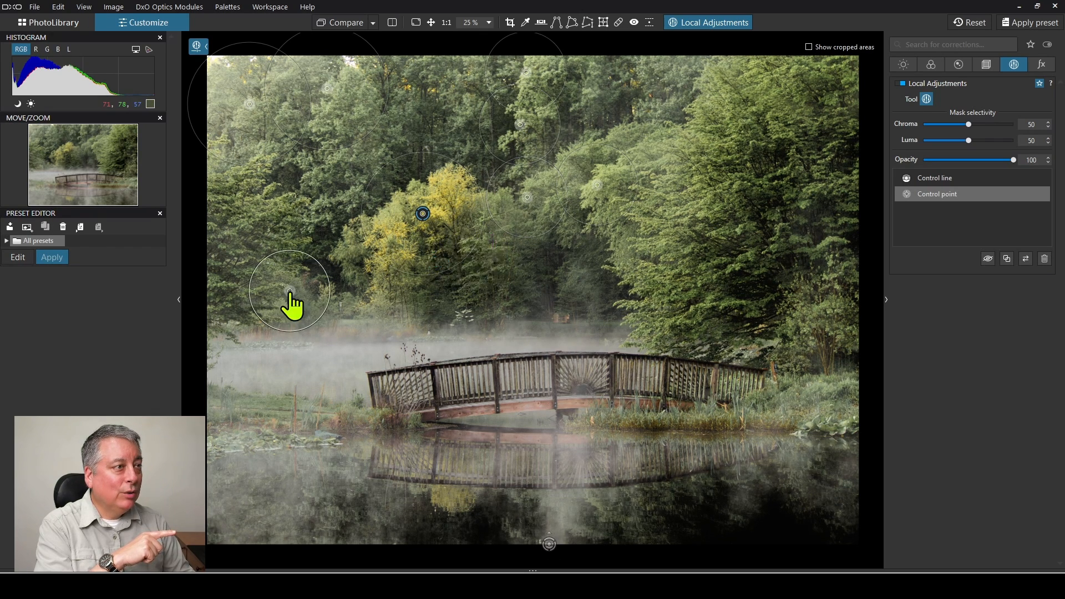
left_click(648, 313)
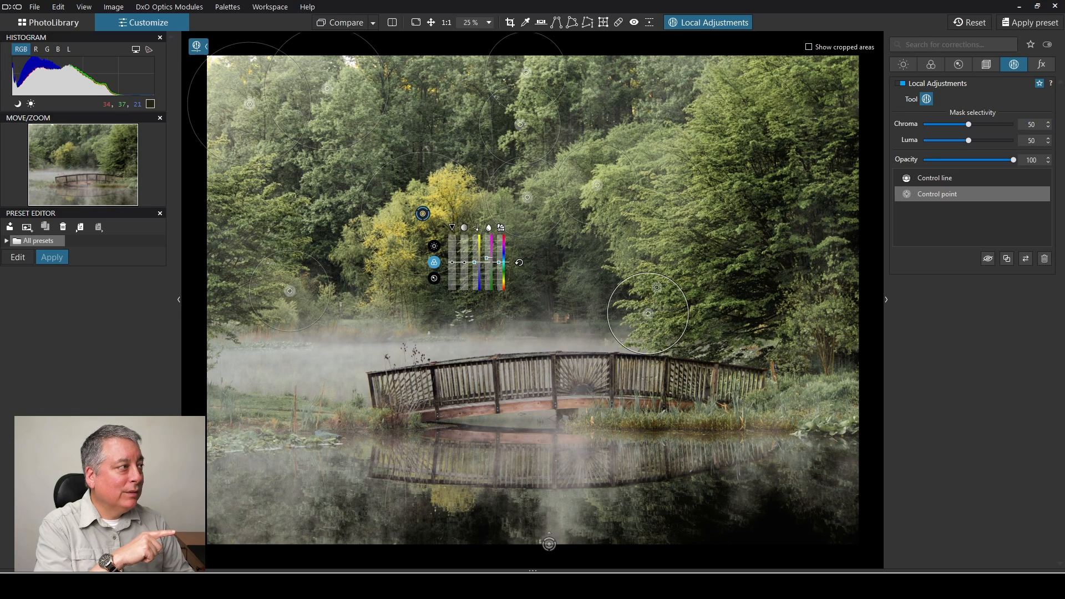
left_click(660, 263)
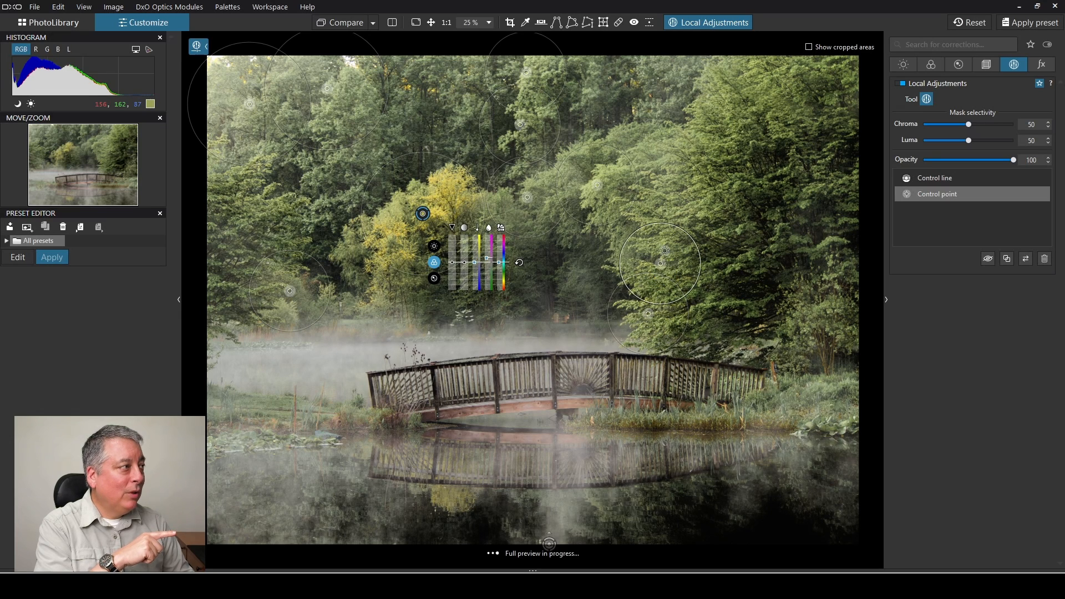
left_click(687, 194)
left_click(712, 139)
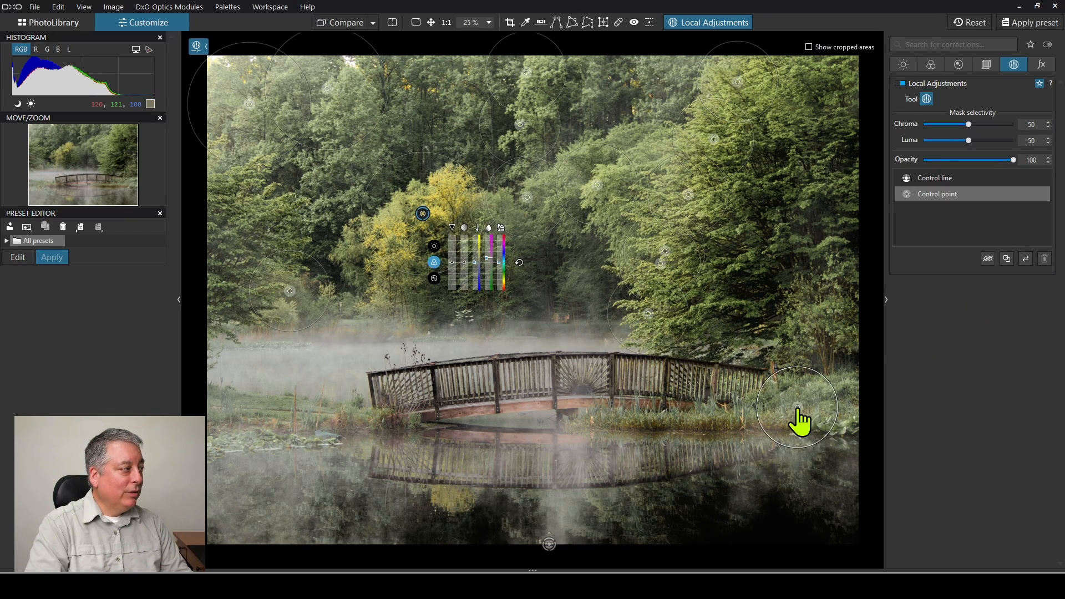
left_click_drag(827, 401, 860, 392)
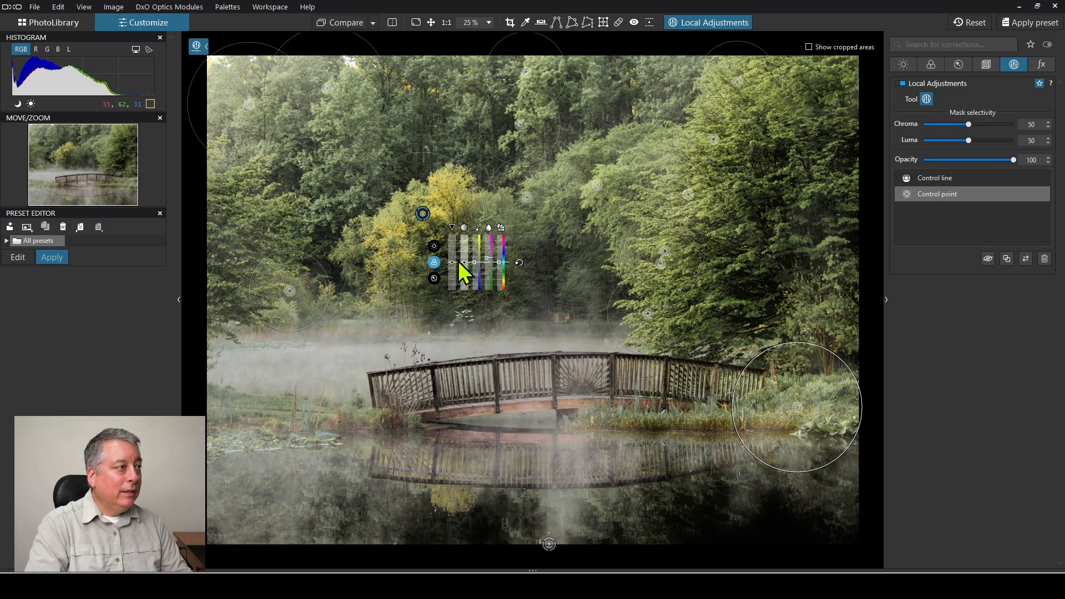
Raise the Midtones of the tree control-point group slightly and warm its Temperature further.
left_click(437, 247)
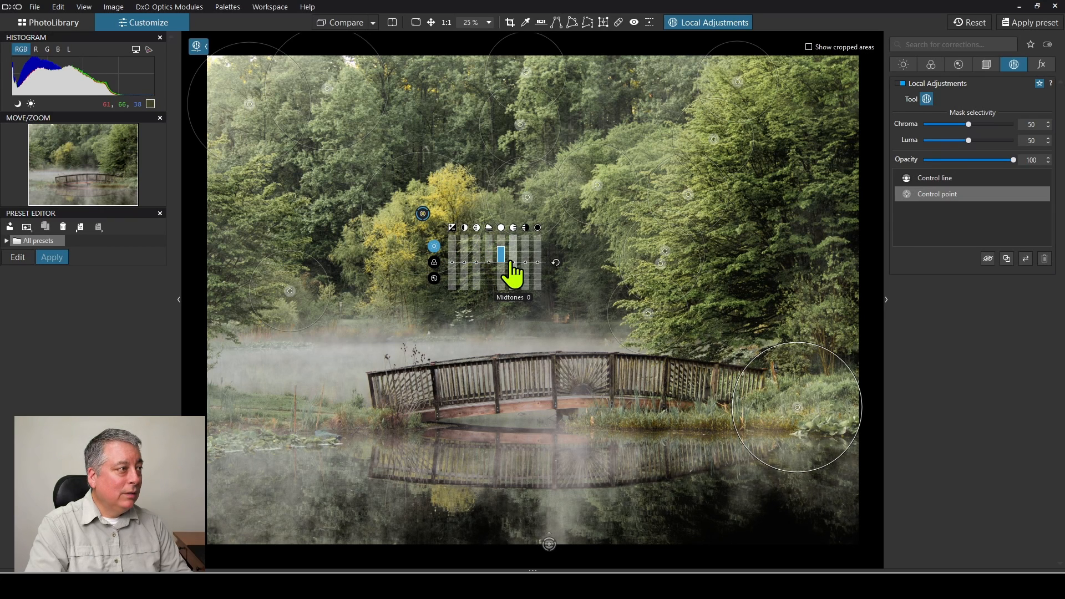
mouse_move(506, 255)
left_mouse_down()
mouse_move(503, 240)
mouse_move(512, 261)
left_mouse_up()
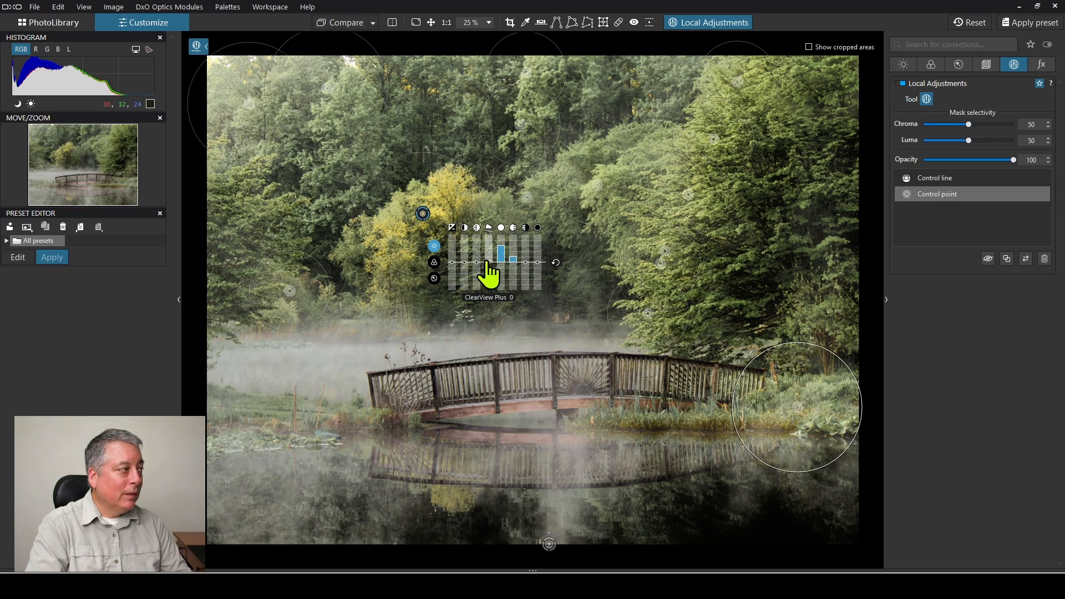
left_click(440, 265)
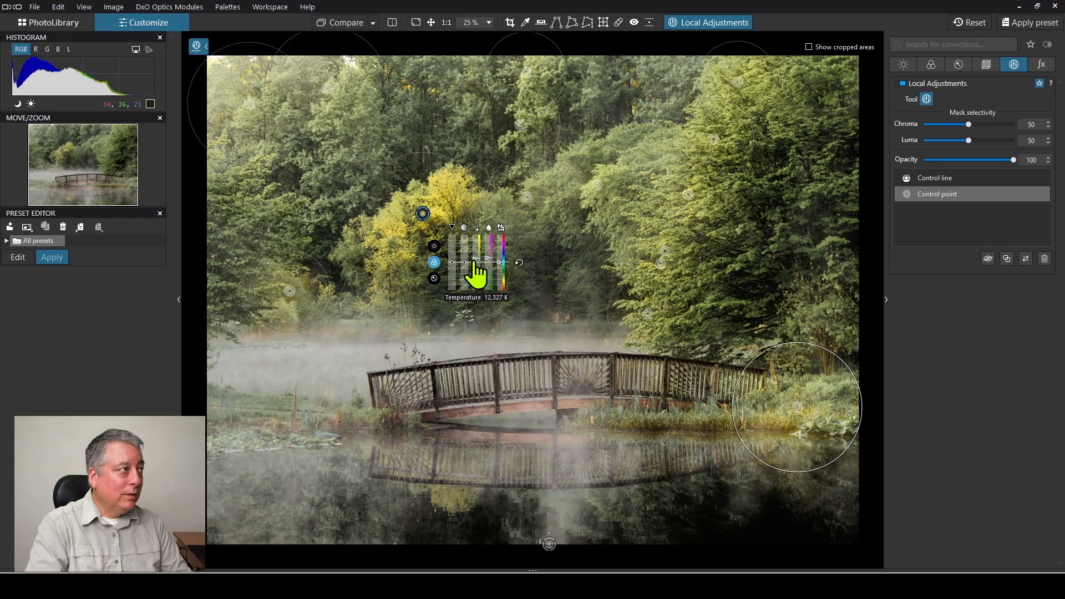
left_click_drag(474, 261, 475, 266)
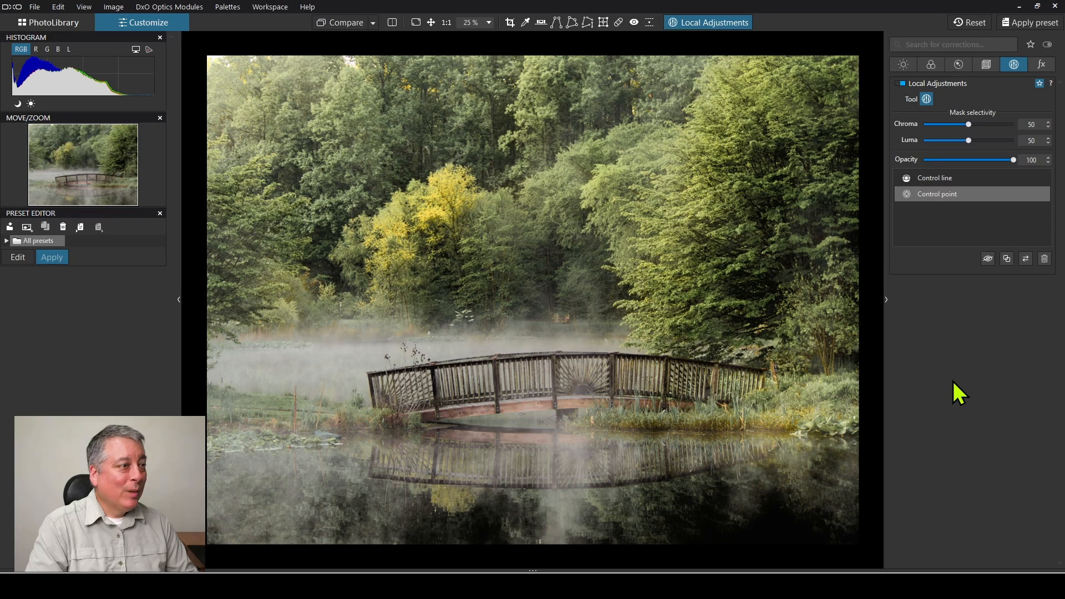
Add a separate, smaller control point in the dark gap between the trees behind the bridge and lower its Blacks slightly.
mouse_move(369, 148)
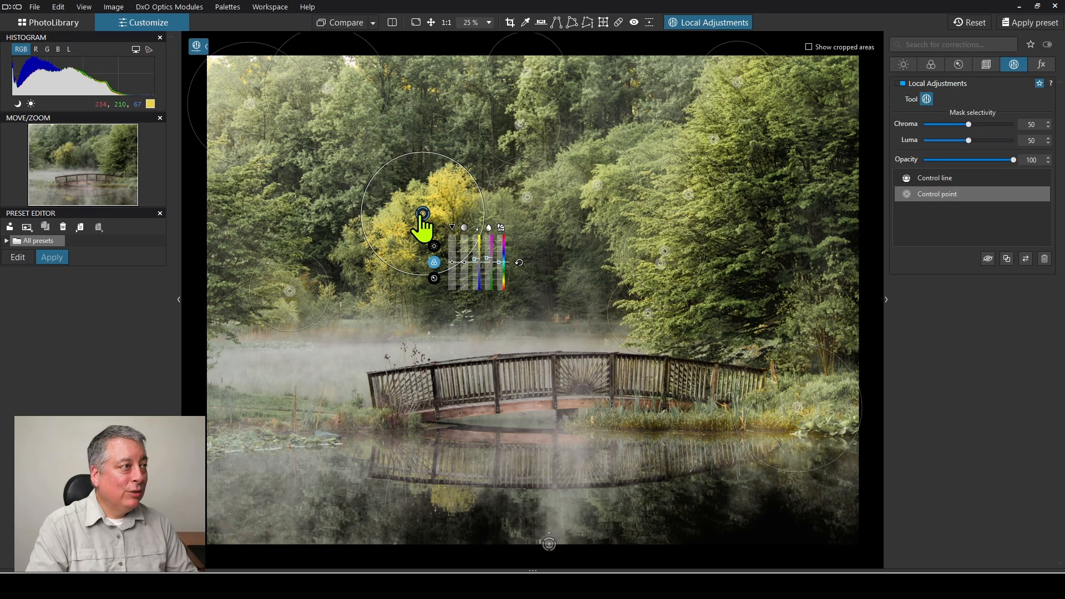
left_click(553, 261)
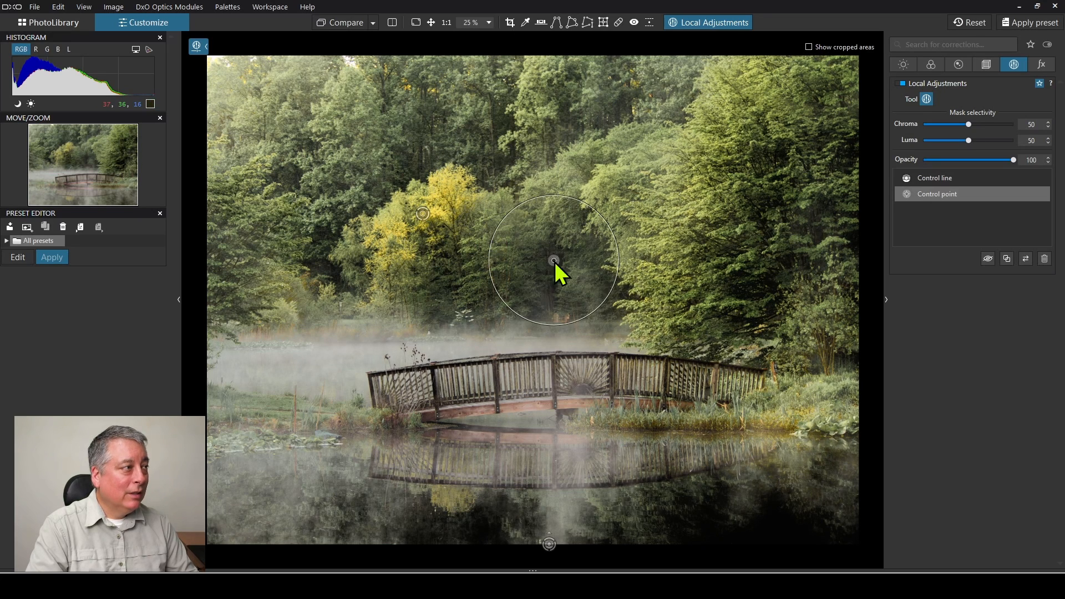
left_click_drag(594, 211, 586, 226)
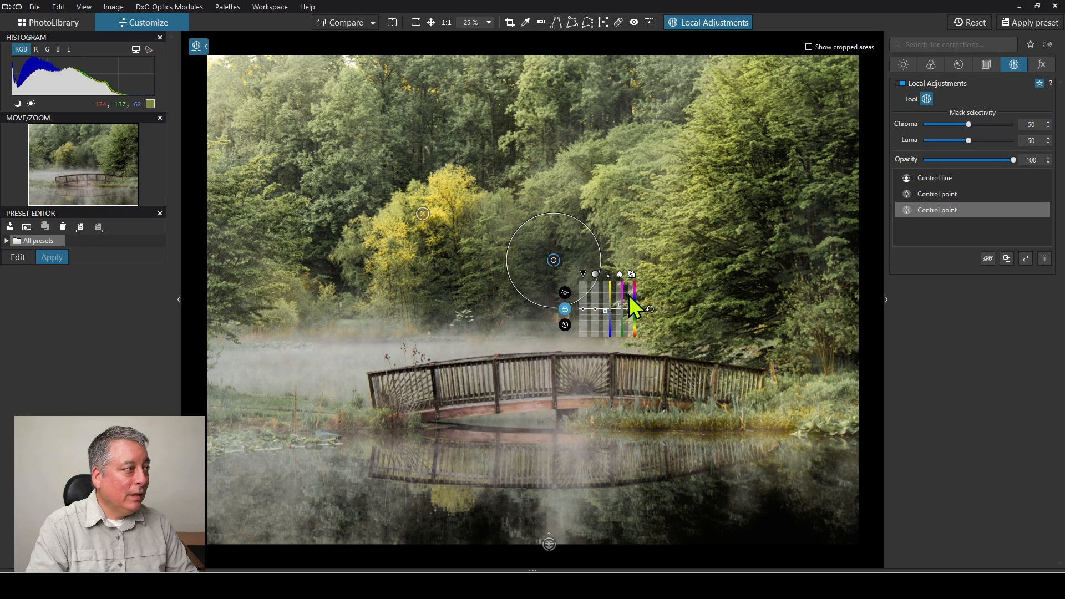
left_click(565, 294)
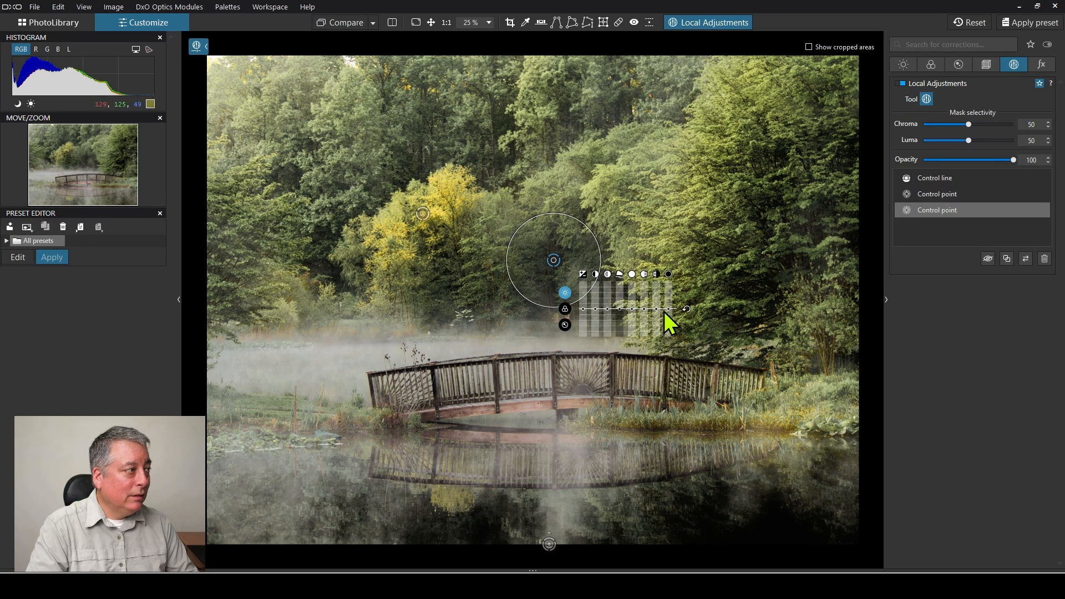
left_click_drag(667, 308, 667, 316)
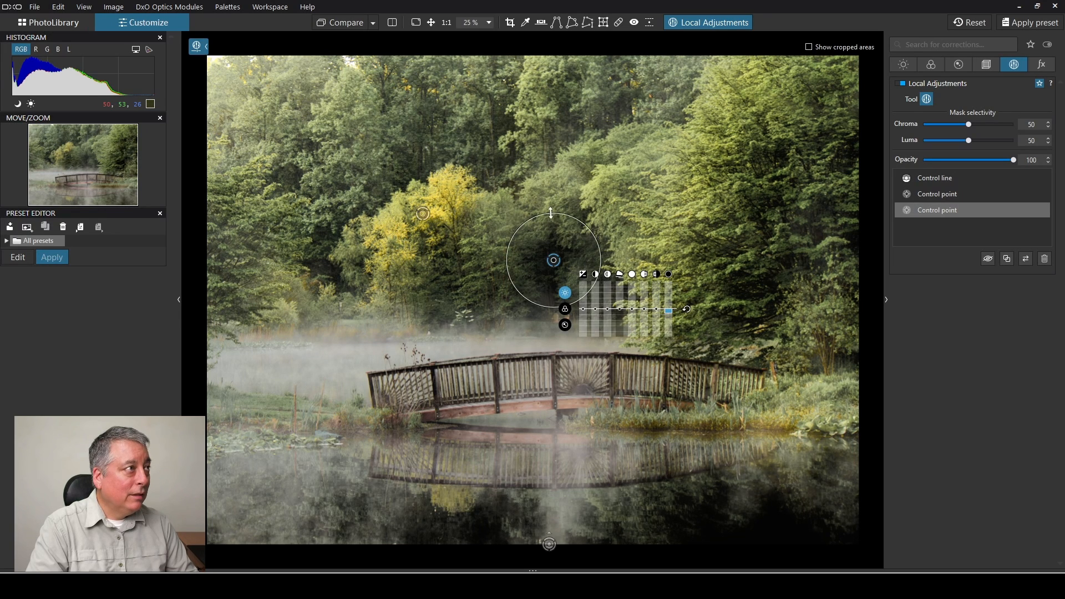
Extend the Blacks adjustment with control points on the dark foliage above the yellow tree and on both sides of it.
left_click_drag(517, 155, 423, 166)
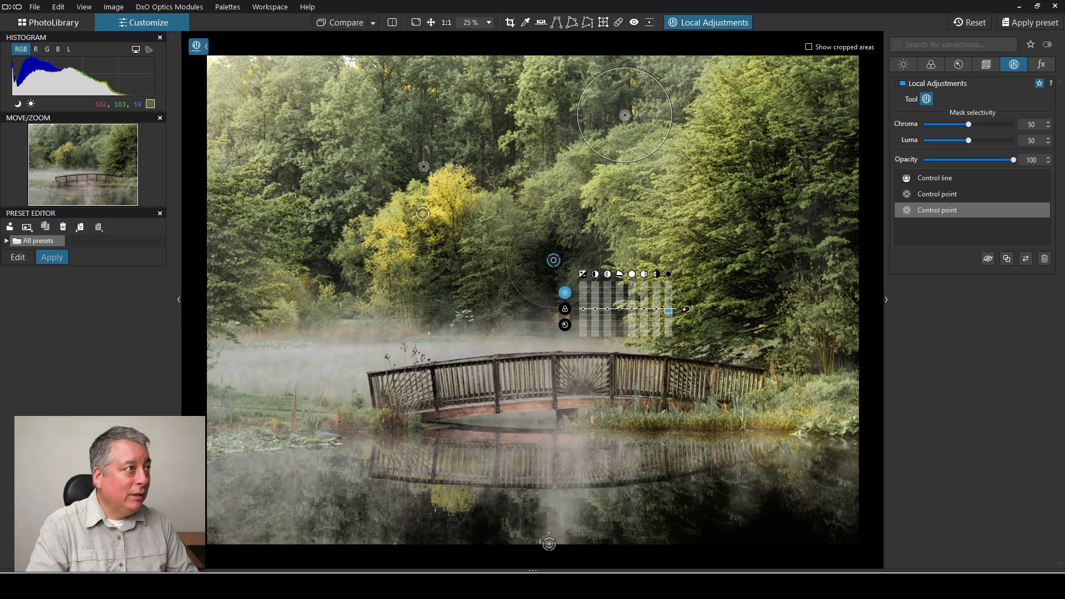
left_click(290, 180)
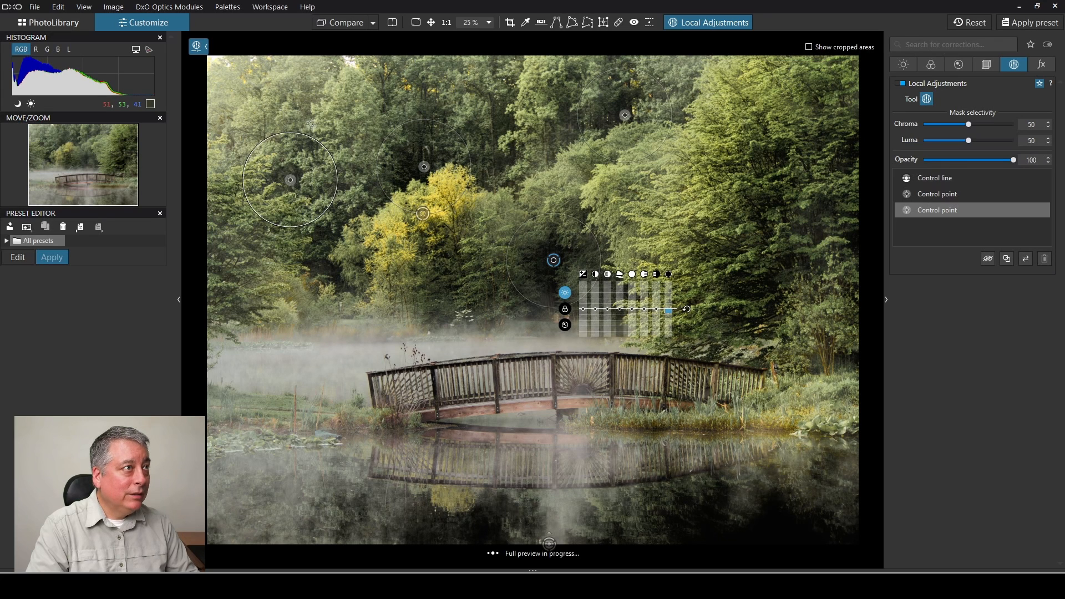
Extend the Blacks adjustment with control points on the upper-left trees, below the yellow tree and above its right side, and finish the local adjustments.
left_click(311, 110)
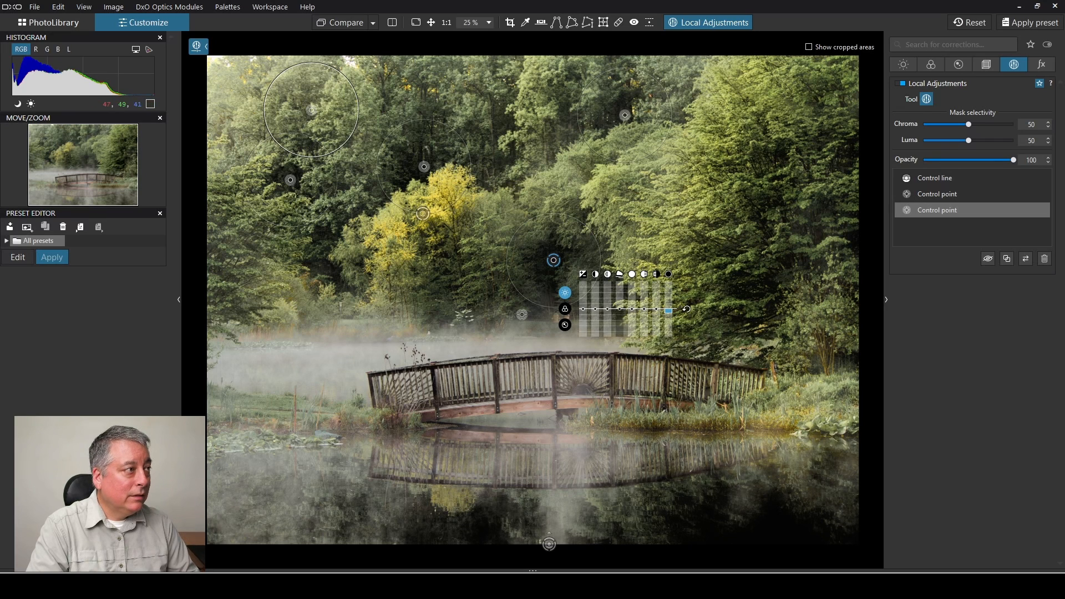
left_click(448, 290)
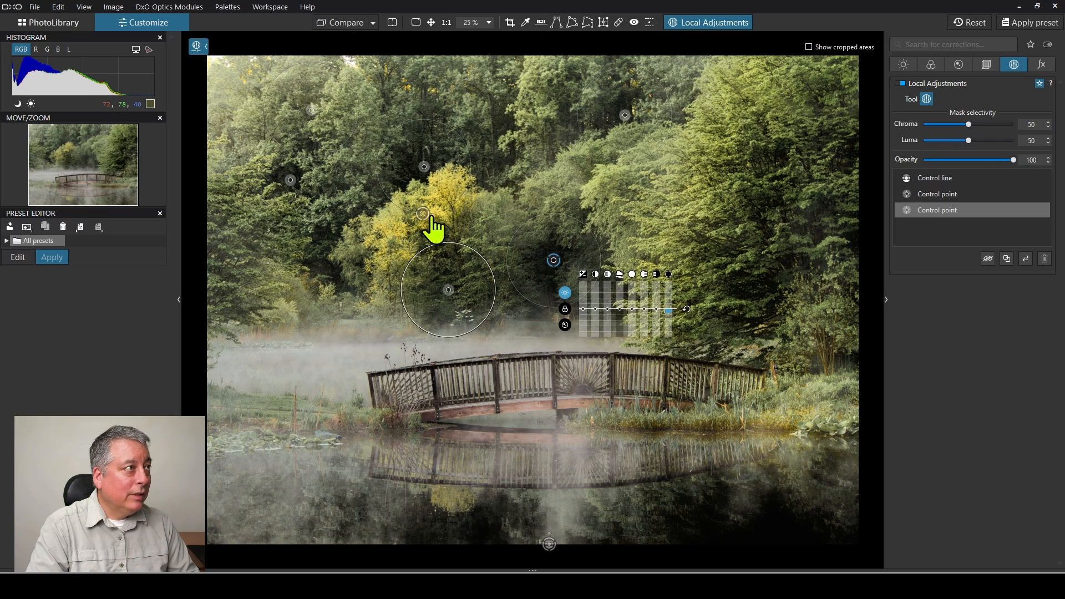
left_click(503, 157)
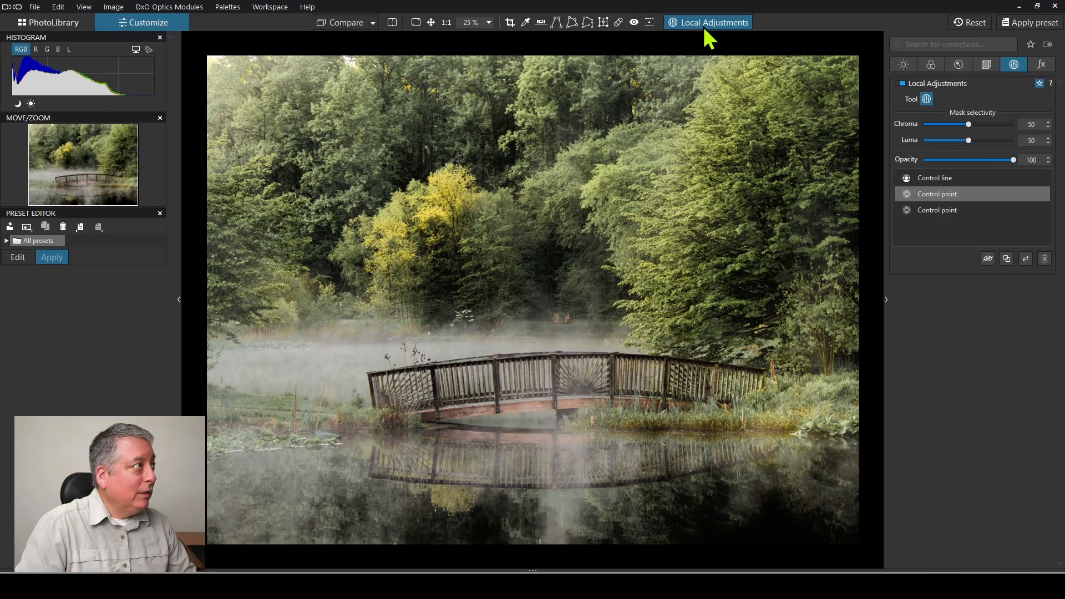
left_click(703, 25)
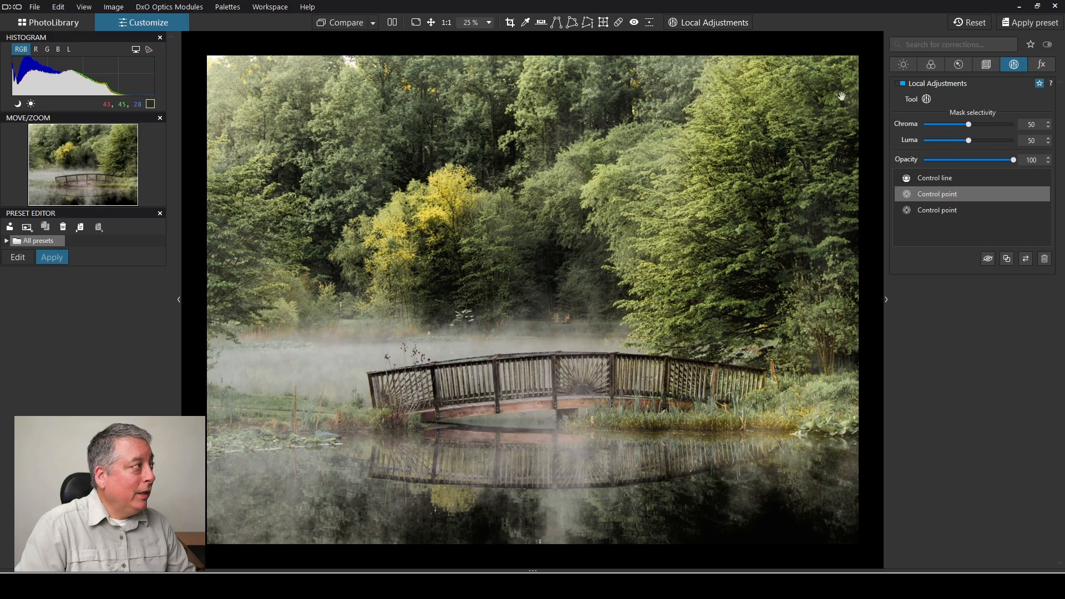
Check the bridge, the shoreline branches and the yellow tree in the denoising magnifier, and reduce the Lens Sharpness Global value to 0.09.
left_click(958, 65)
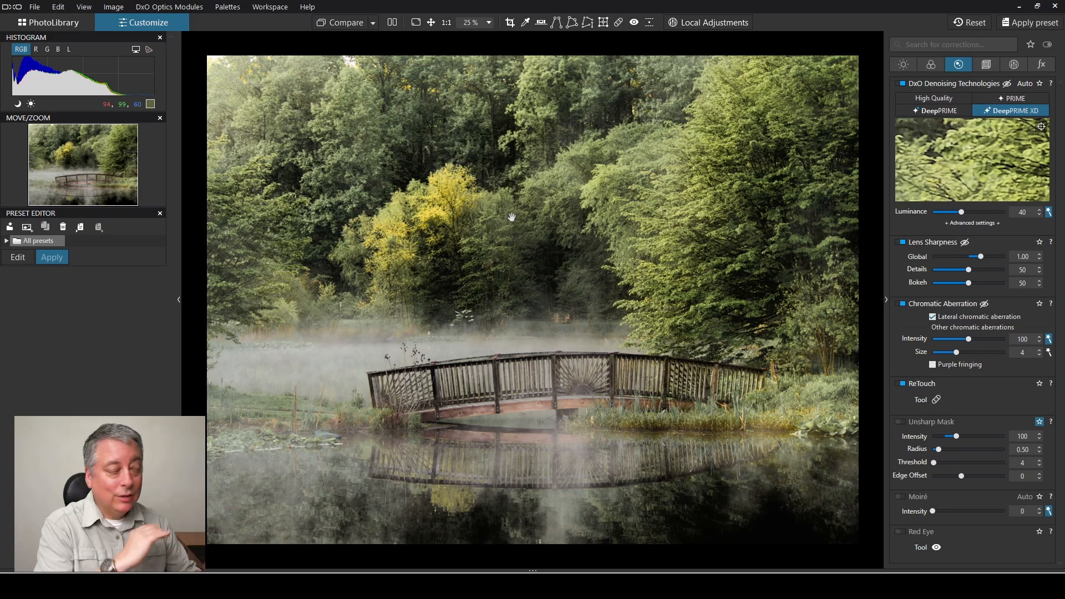
left_click(1041, 127)
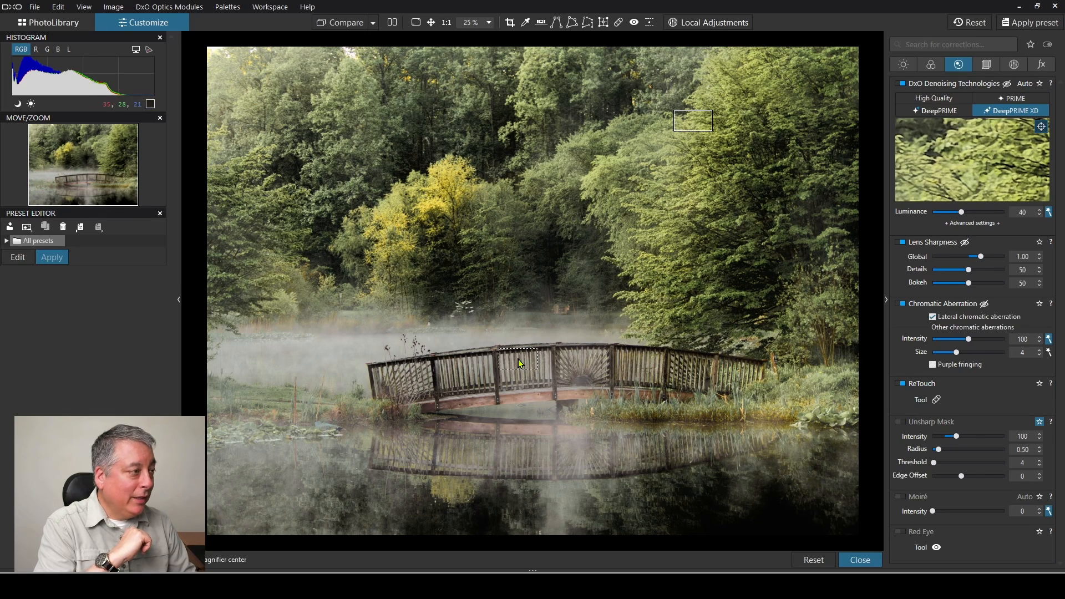
left_click(503, 400)
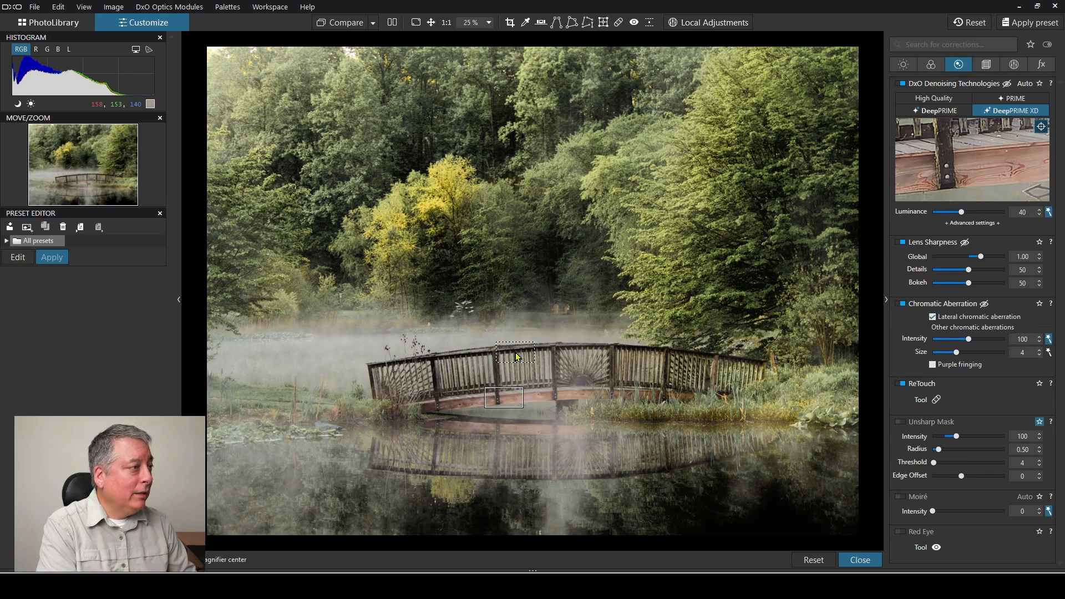
left_click(473, 312)
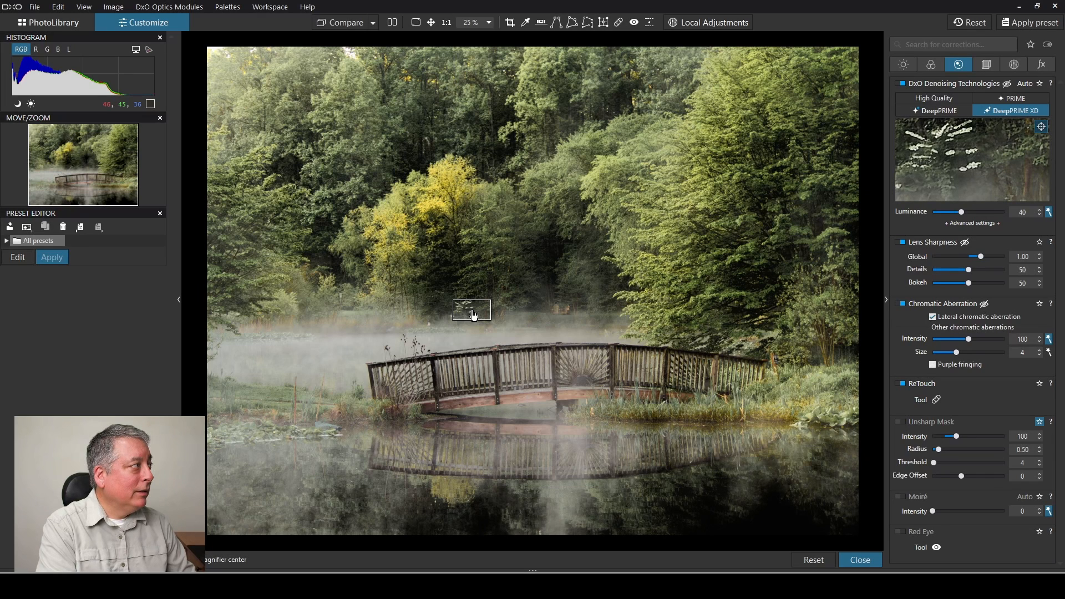
left_click(390, 238)
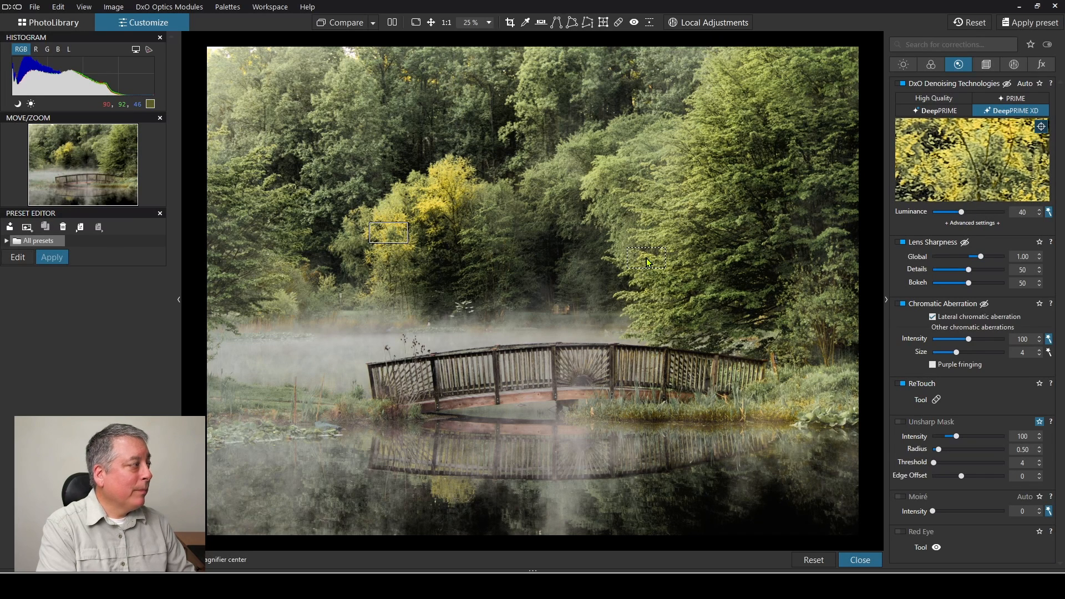
left_click(554, 395)
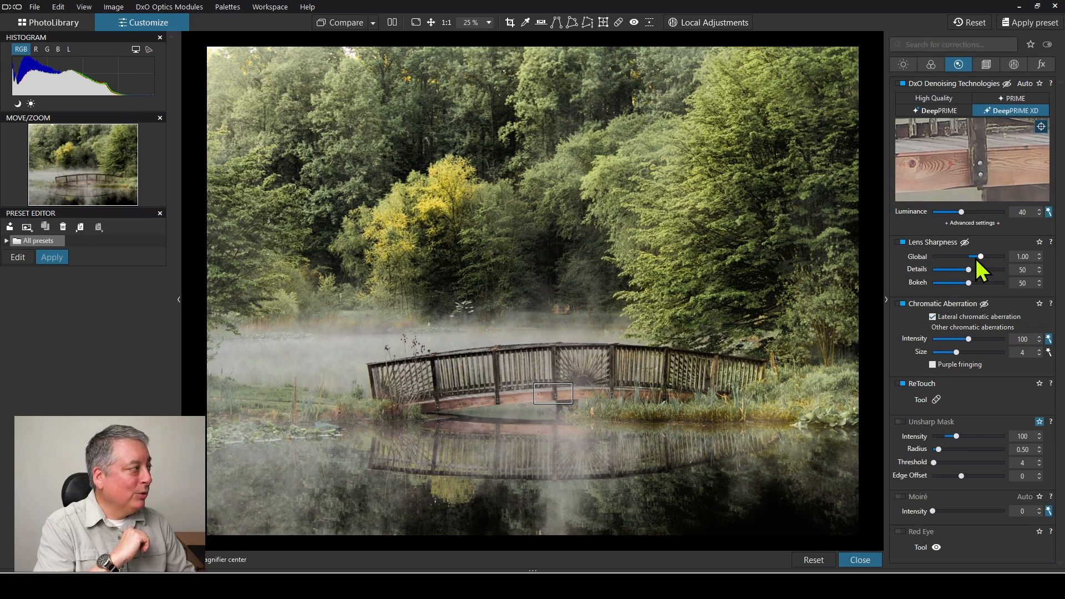
left_click_drag(980, 257, 971, 260)
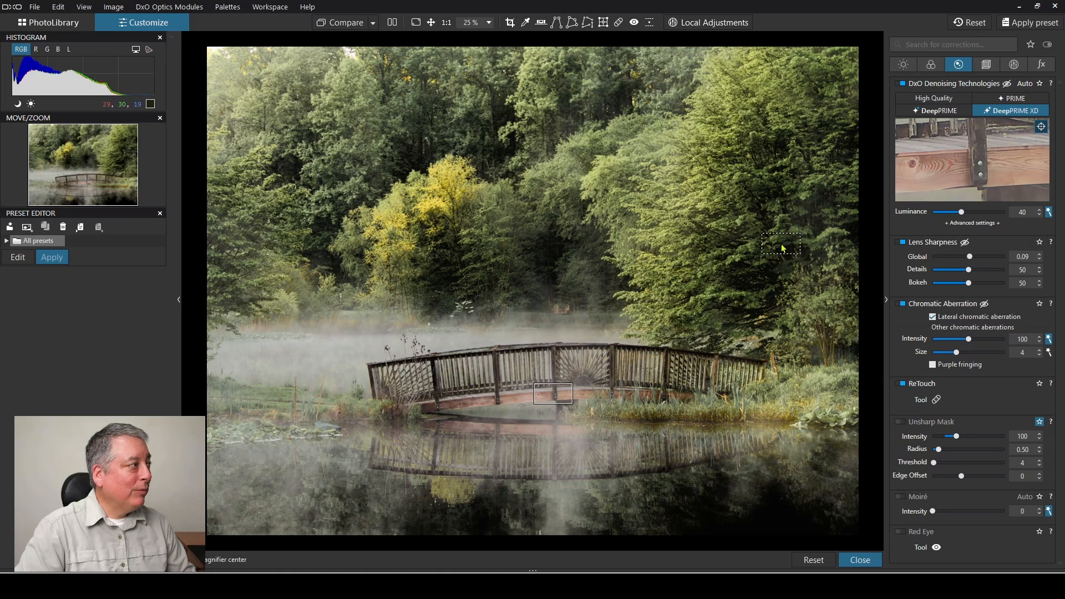
left_click(1041, 127)
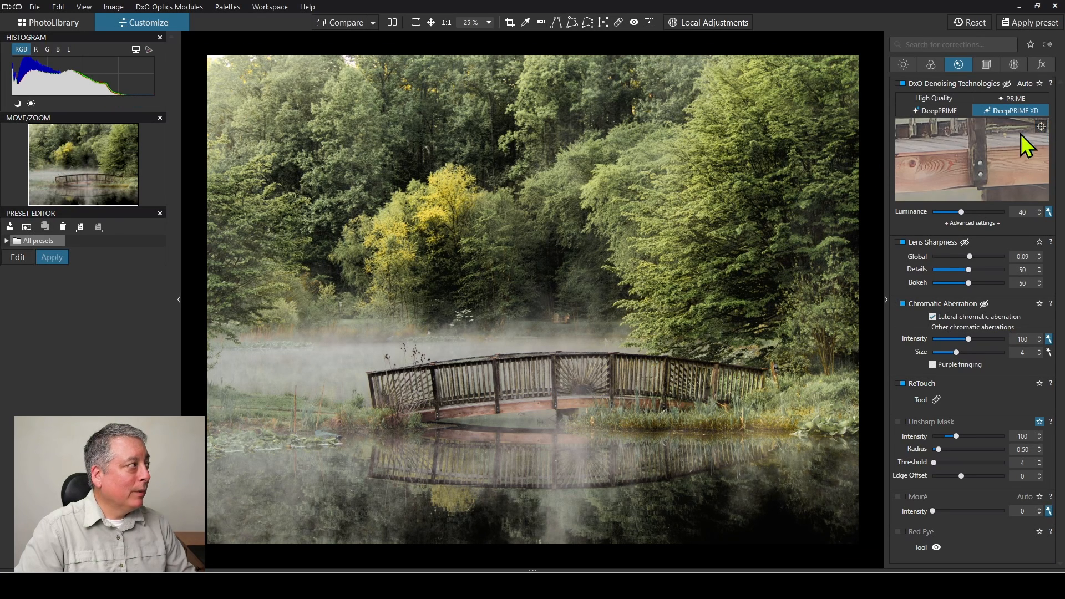
Export the photo to disk with the JPEG for tablet or HDTV option and the sRGB IEC61966-2.1 profile, overwriting the existing file.
right_click(405, 182)
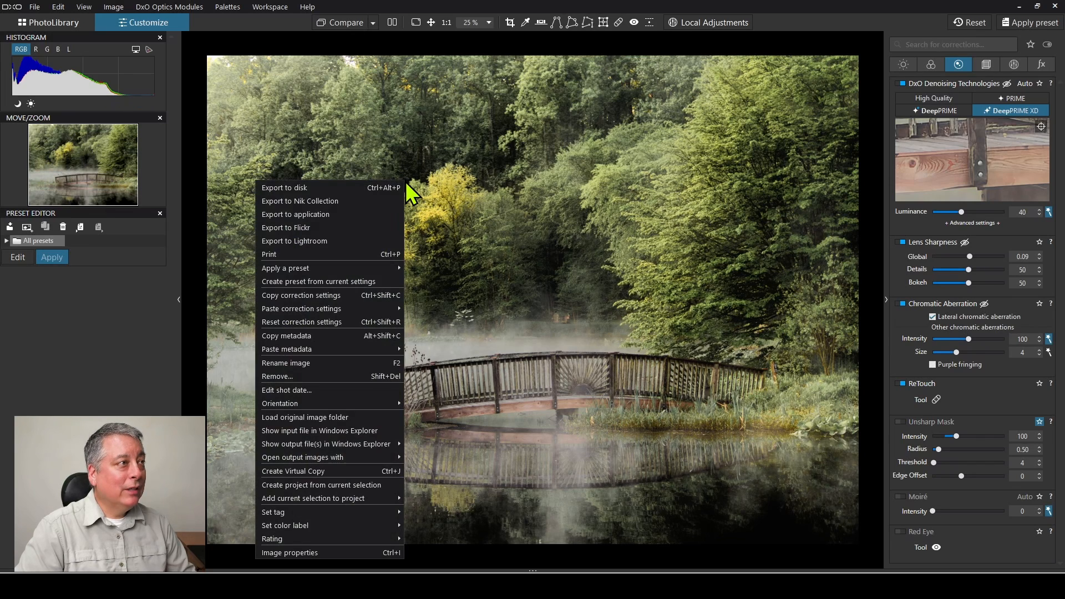
left_click(358, 185)
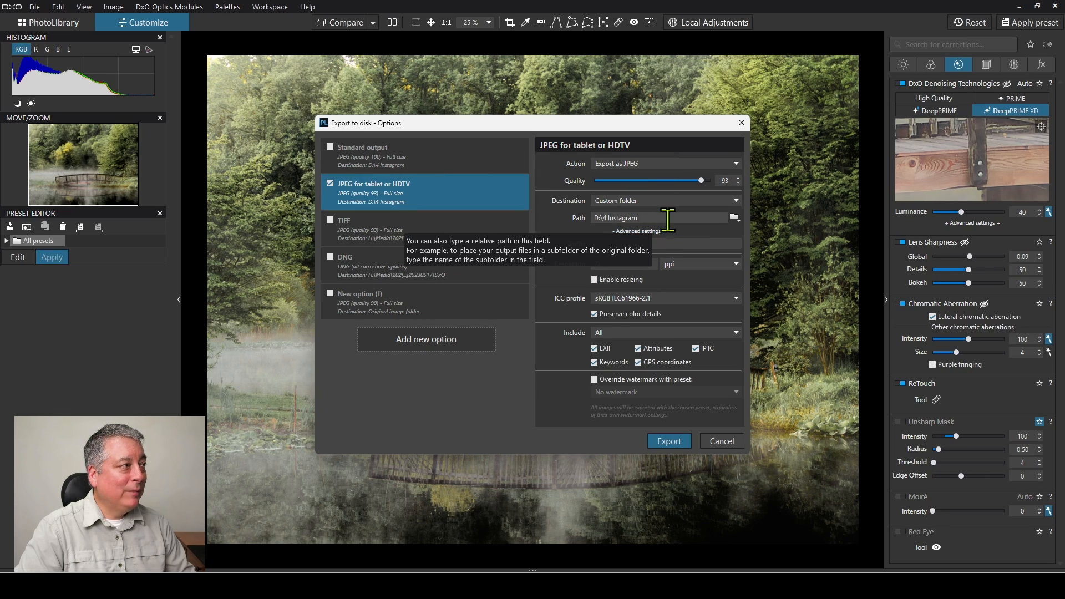
left_click(670, 299)
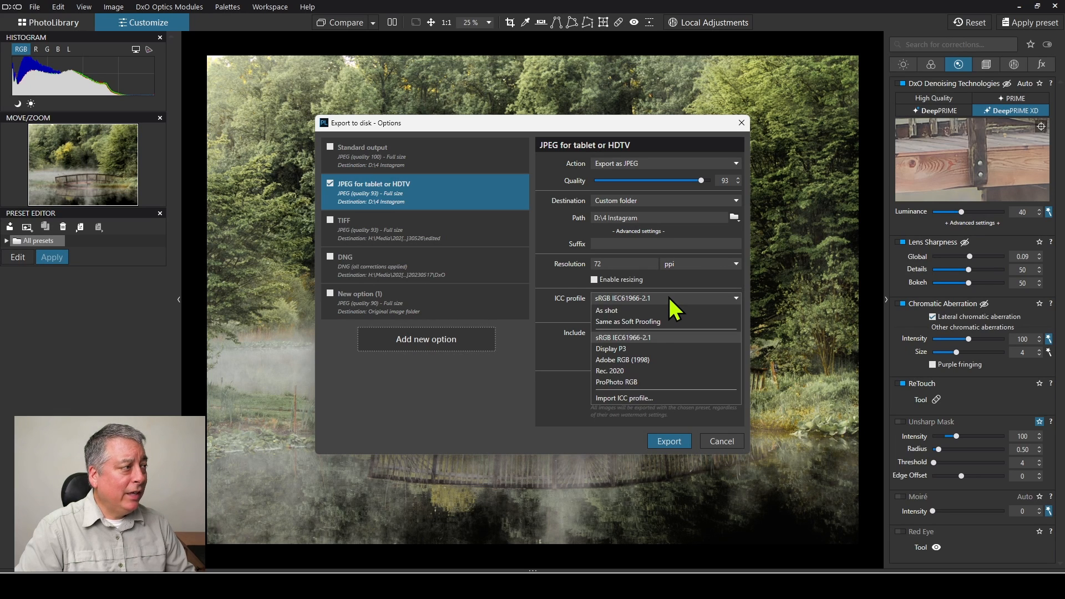
left_click(650, 337)
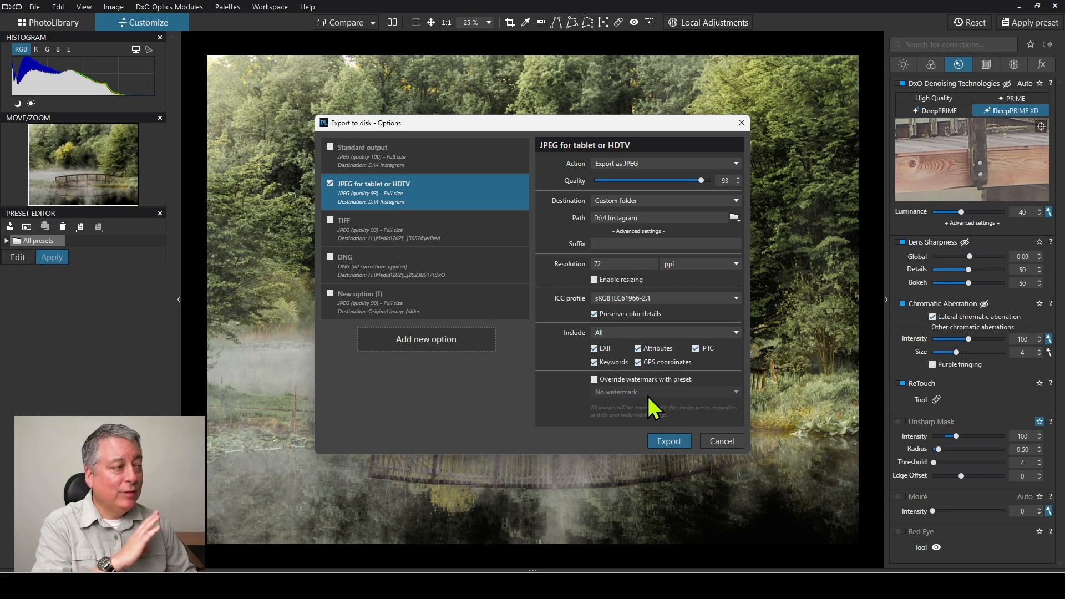
left_click(657, 439)
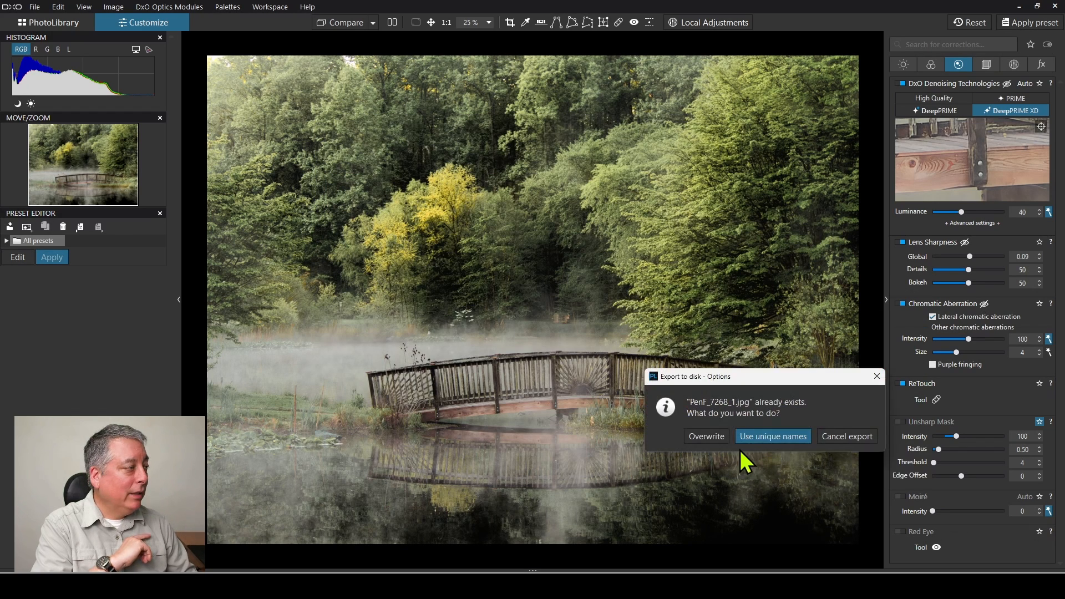
left_click(714, 438)
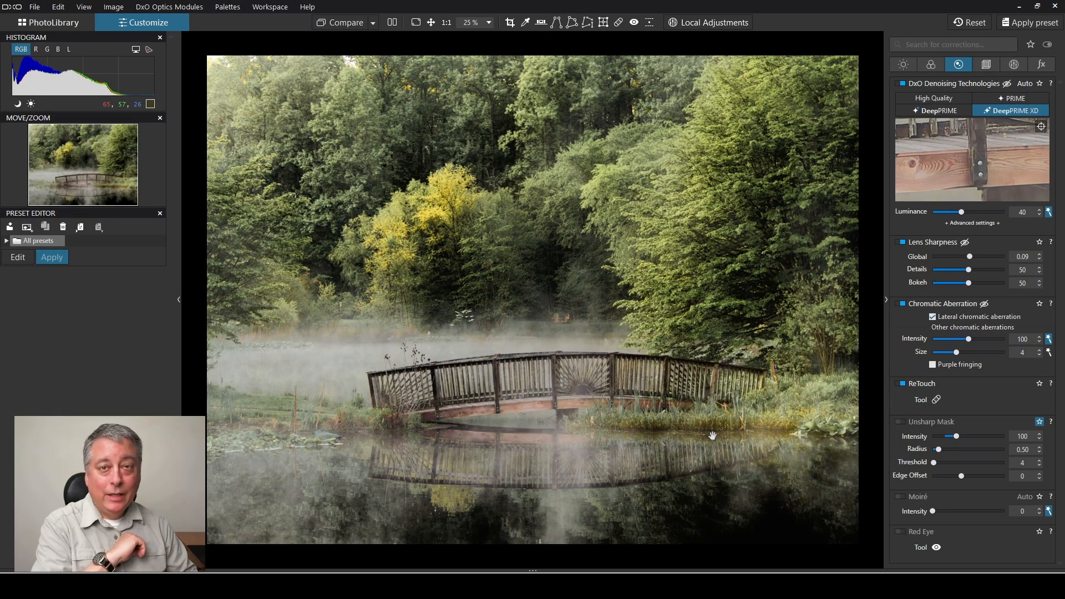